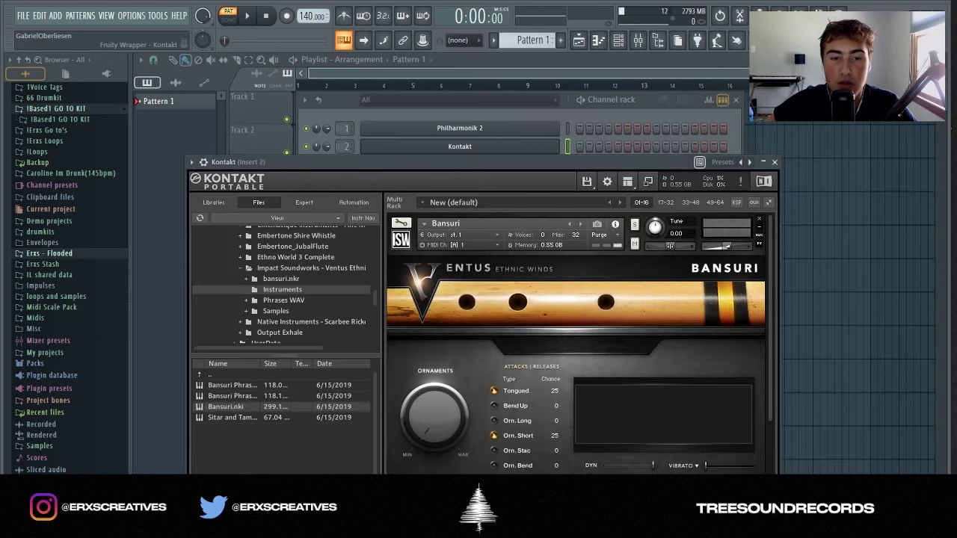
# Reposition the Kontakt plugin window over the playlist
pyautogui.moveTo(224, 161); pyautogui.dragTo(364, 133)
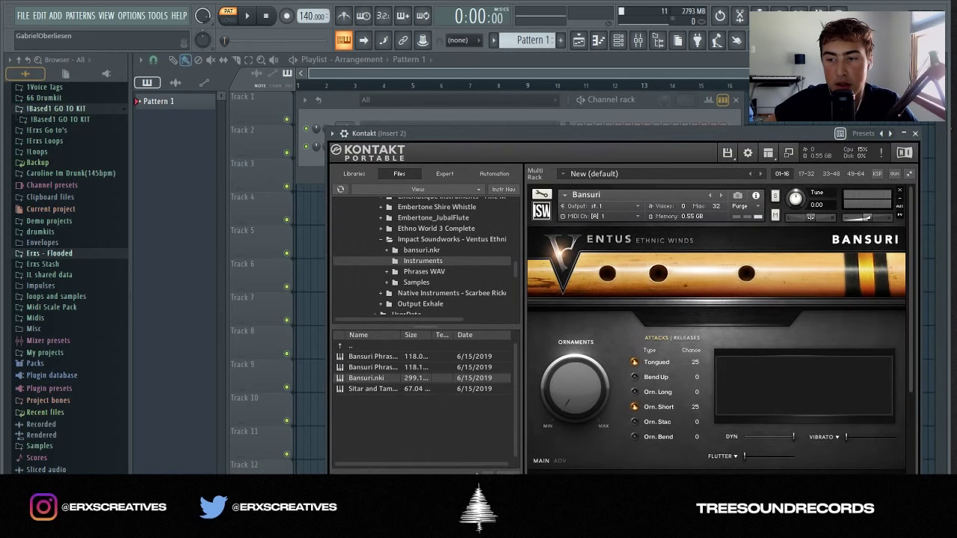
pyautogui.moveTo(365, 133); pyautogui.dragTo(337, 99)
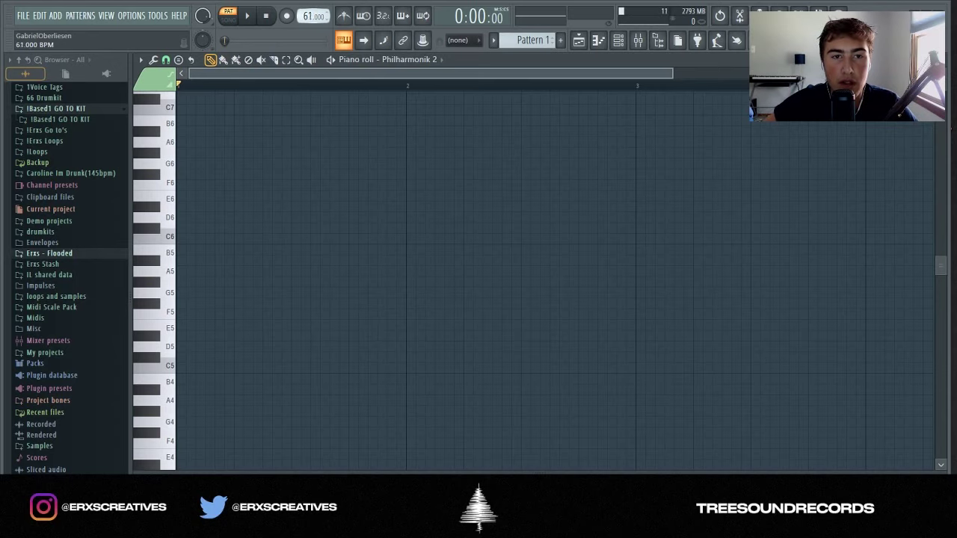
# Draw stacked two-step D#6 and A#6 notes at the start of the Philharmonik 2 piano roll
pyautogui.scroll(-4, 448, 281)
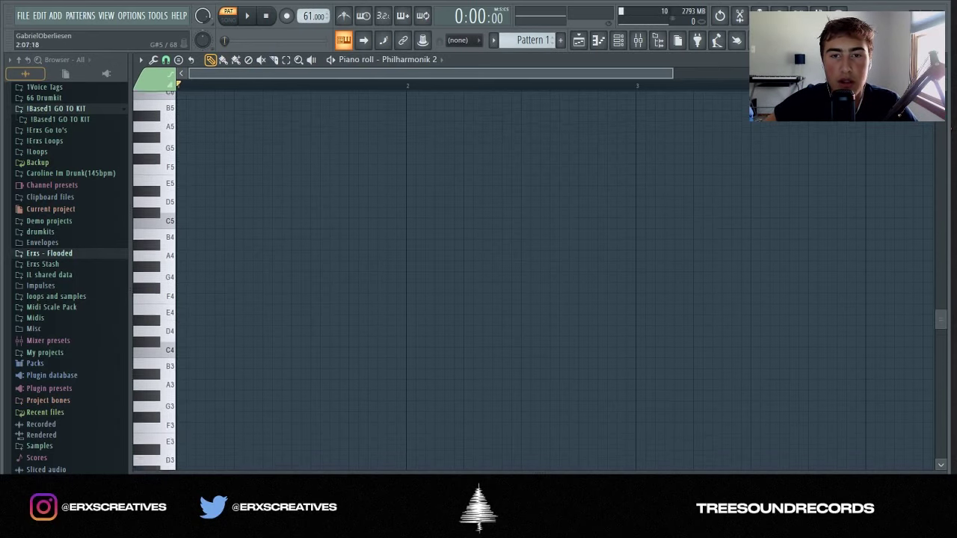
pyautogui.click(187, 175)
pyautogui.moveTo(191, 174); pyautogui.dragTo(195, 196)
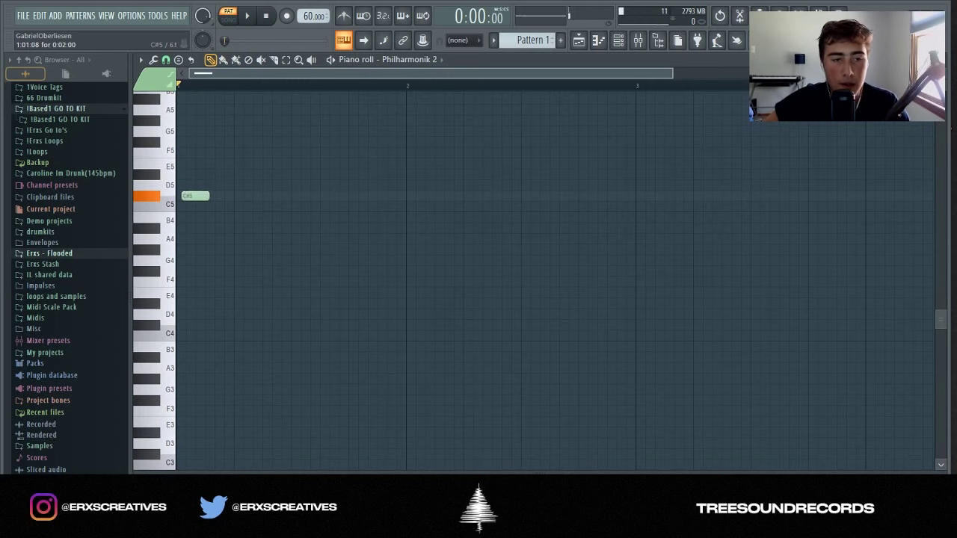
pyautogui.scroll(2, 449, 280)
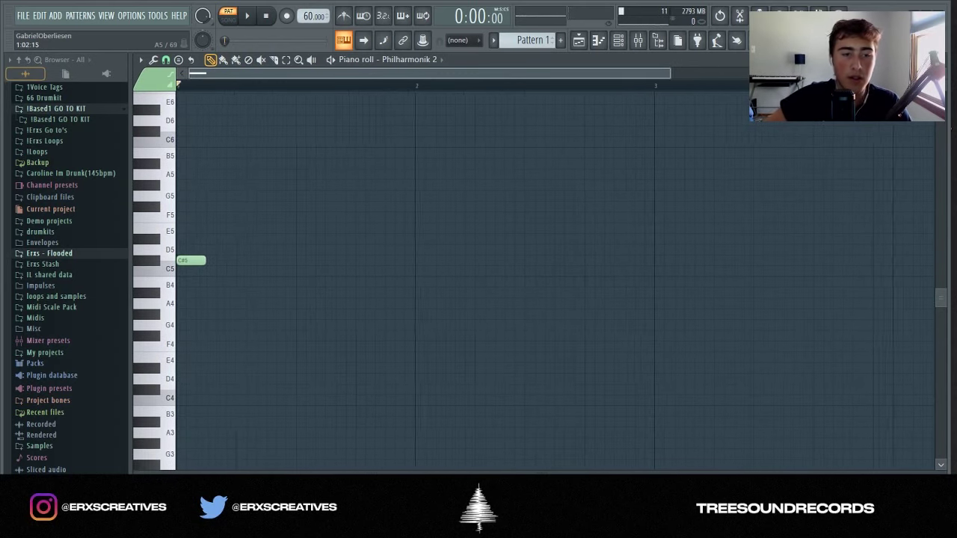
pyautogui.hotkey('ctrl', 'a')
pyautogui.hotkey('ctrl', 'Up')
pyautogui.scroll(3, 449, 280)
pyautogui.moveTo(191, 195)
pyautogui.mouseDown()
pyautogui.moveTo(191, 163)
pyautogui.moveTo(191, 204)
pyautogui.moveTo(191, 196)
pyautogui.mouseUp()
pyautogui.scroll(3, 449, 280)
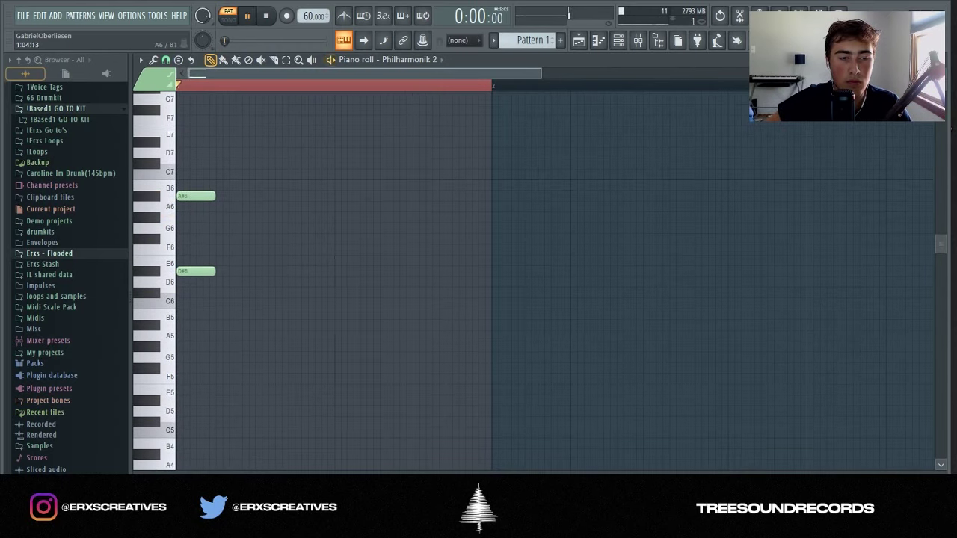
# Add a two-step A6 note starting on the second step of the pattern
pyautogui.scroll(2, 224, 206)
pyautogui.click(205, 206)
pyautogui.rightClick(206, 206)
pyautogui.click(205, 206)
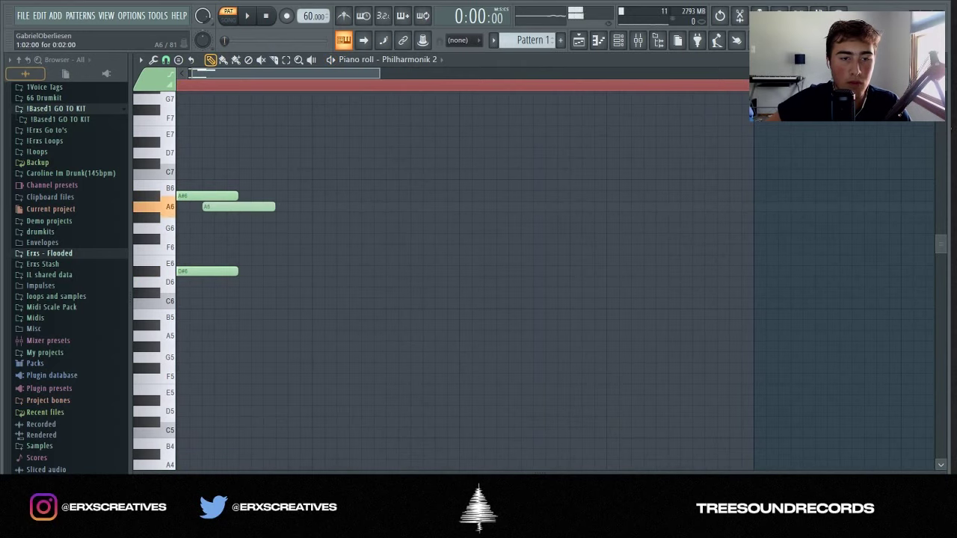
# Add a two-step D#7 note on the third step and lower the A6 note to G#6
pyautogui.scroll(1, 224, 207)
pyautogui.click(243, 206)
pyautogui.click(243, 185)
pyautogui.rightClick(243, 185)
pyautogui.click(243, 174)
pyautogui.scroll(-1, 247, 175)
pyautogui.scroll(1, 372, 249)
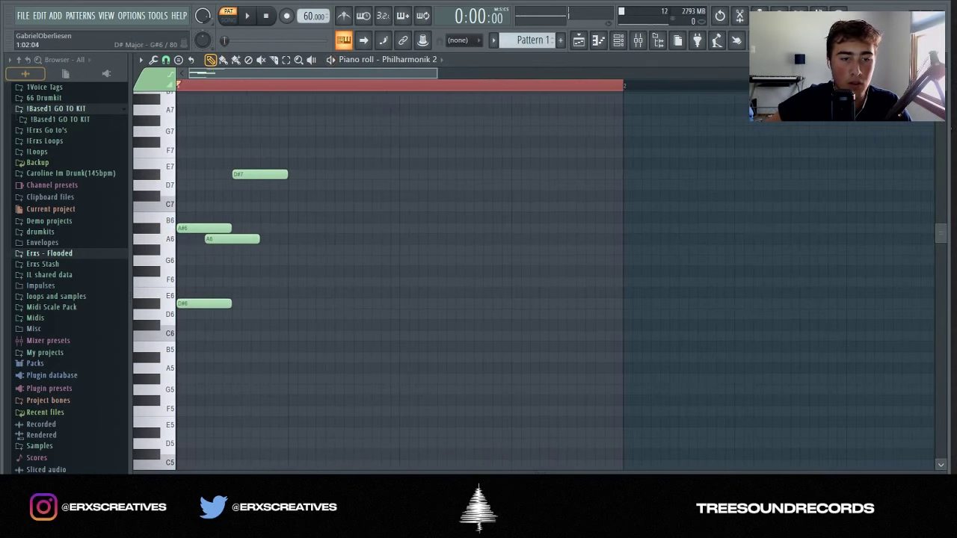
pyautogui.moveTo(231, 249)
pyautogui.mouseDown()
pyautogui.moveTo(231, 260)
pyautogui.moveTo(231, 249)
pyautogui.mouseUp()
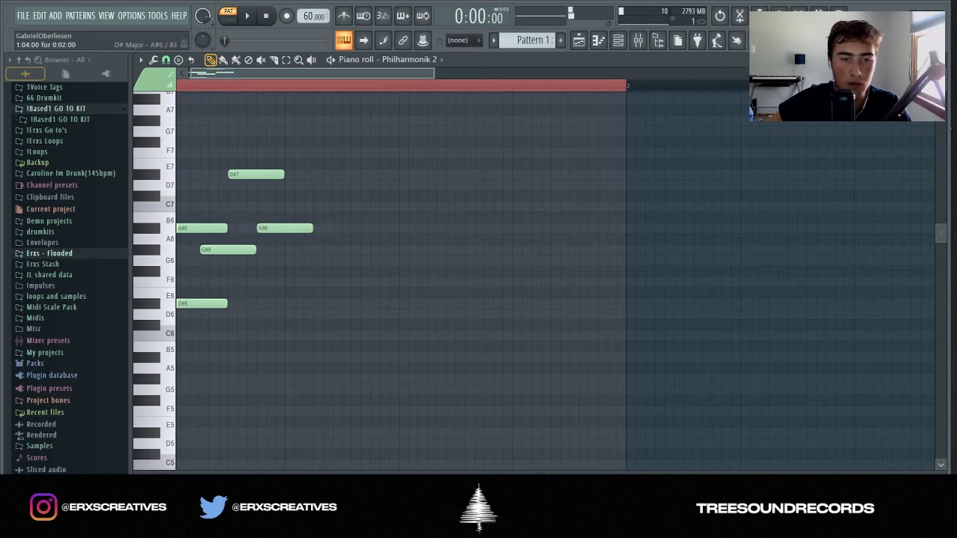
# Add two-step F6 and C7 notes on the fourth step and play the pattern
pyautogui.moveTo(284, 228); pyautogui.dragTo(284, 282)
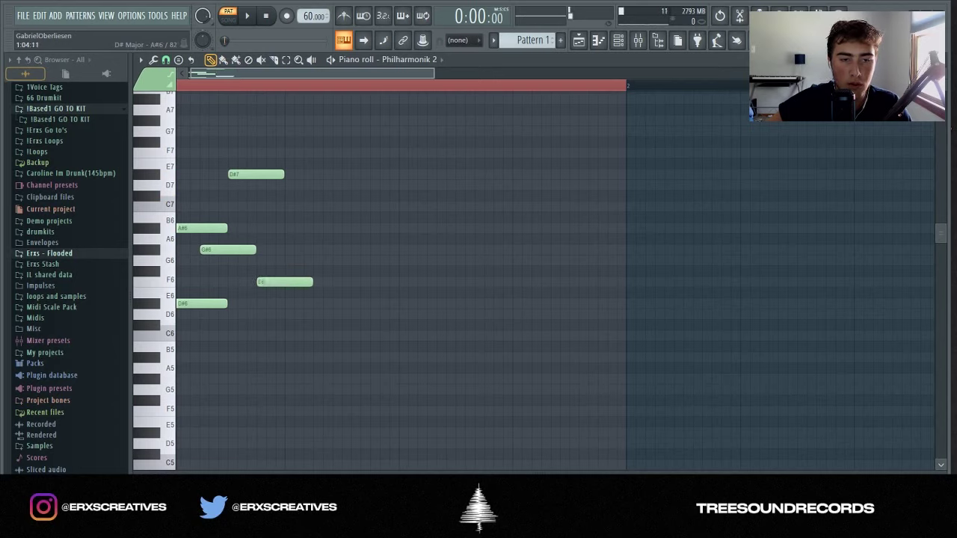
pyautogui.press('space')
pyautogui.moveTo(294, 228); pyautogui.dragTo(285, 206)
pyautogui.press('space')
pyautogui.press('space')
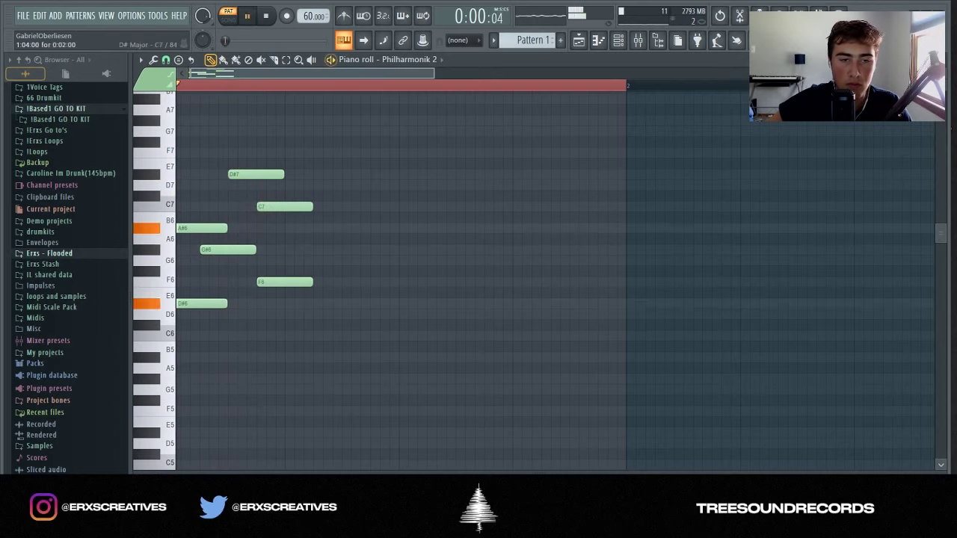
pyautogui.press('space')
# Try other pitches for the D#7 note, then remove every note from the third step onward
pyautogui.hotkey('ctrl', 'z')
pyautogui.moveTo(256, 152); pyautogui.dragTo(256, 120)
pyautogui.hotkey('ctrl', 'Down')
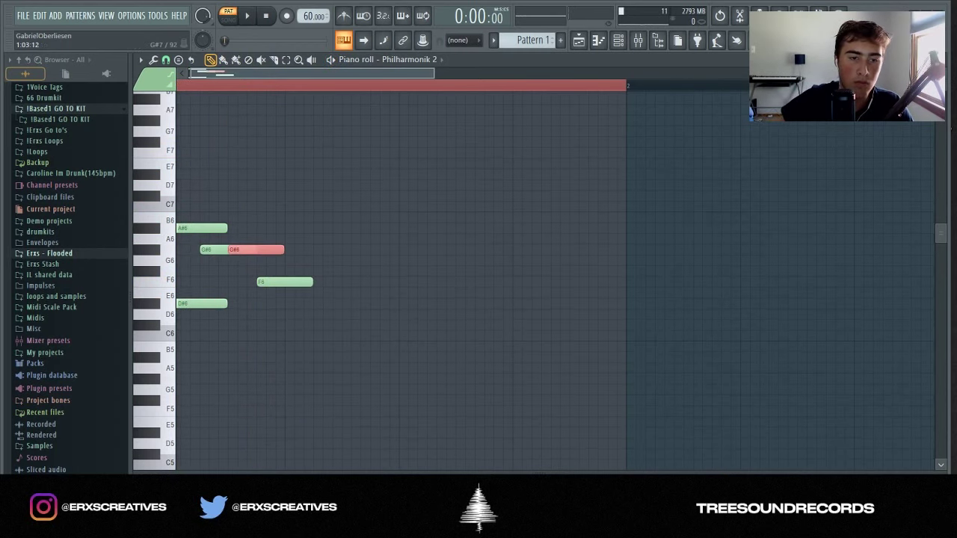
pyautogui.press('Delete')
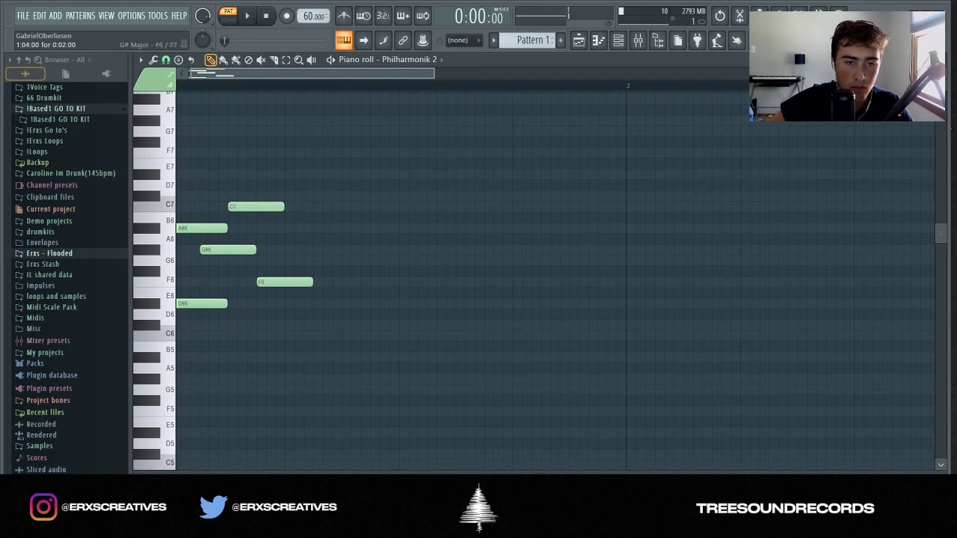
pyautogui.moveTo(255, 302); pyautogui.dragTo(256, 335)
pyautogui.rightClick(255, 206)
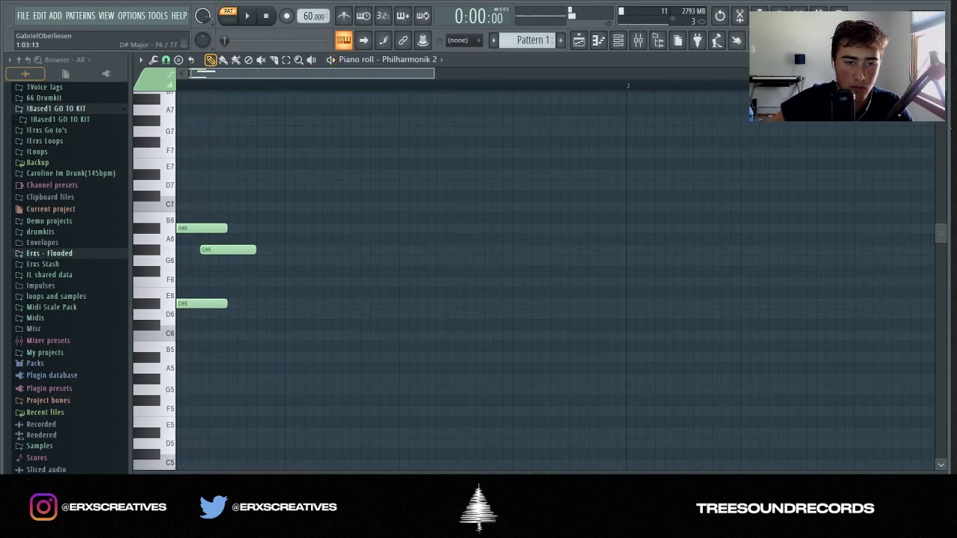
# Rework the phrase with a four-step D#6, one-step G#6, two-step D#7 and a one-step C7 on the fourth step
pyautogui.moveTo(255, 249); pyautogui.dragTo(261, 206)
pyautogui.scroll(-1, 253, 206)
pyautogui.scroll(1, 253, 206)
pyautogui.press('space')
pyautogui.click(266, 228)
pyautogui.press('space')
pyautogui.rightClick(295, 228)
pyautogui.press('space')
pyautogui.scroll(-1, 262, 206)
pyautogui.press('space')
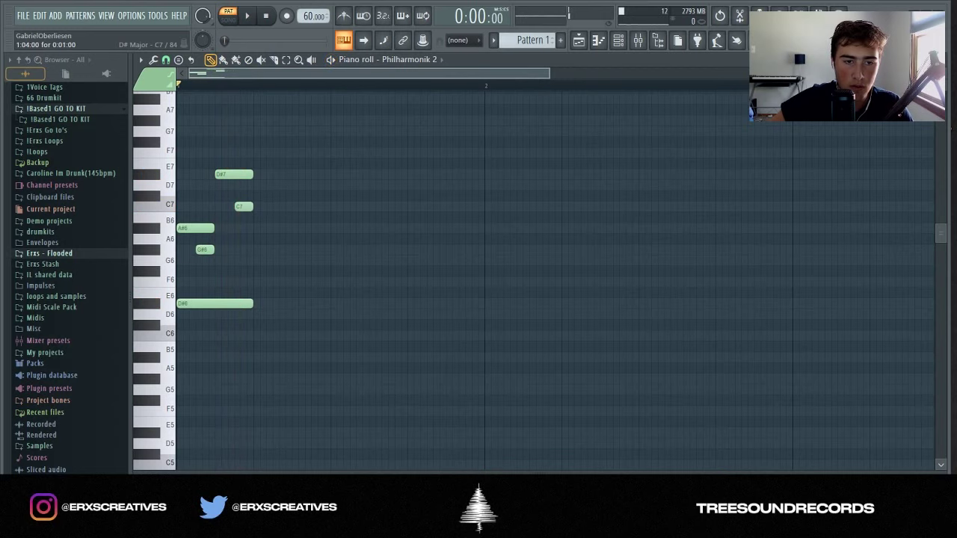
# Audition F7 and G#7 for the one-step C7 note on the fourth step, and settle on G#6
pyautogui.scroll(1, 261, 207)
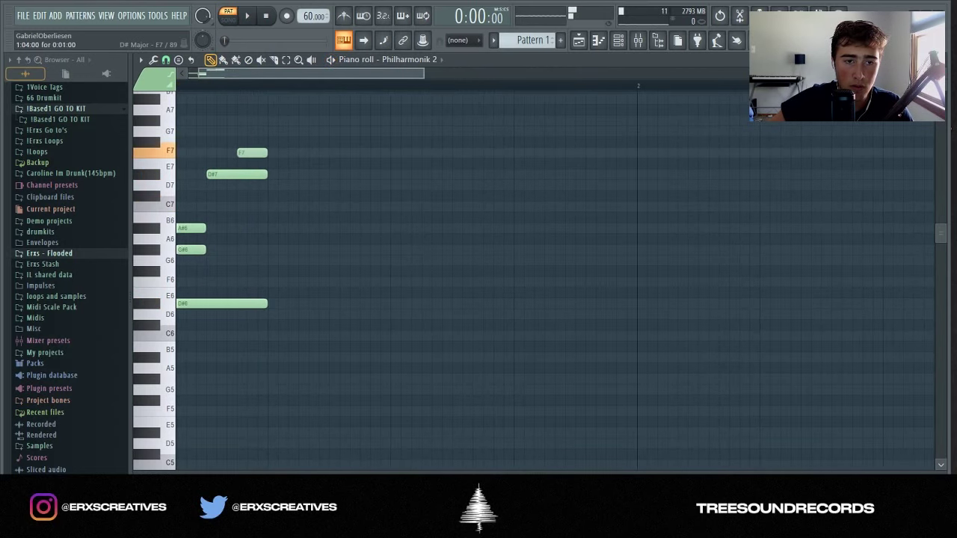
pyautogui.moveTo(254, 152); pyautogui.dragTo(254, 120)
pyautogui.press('space')
pyautogui.scroll(-2, 224, 121)
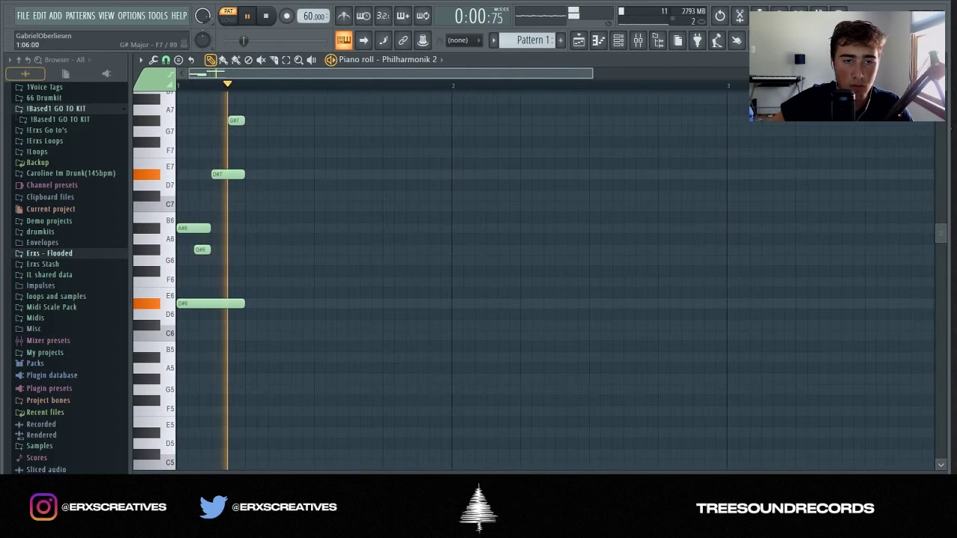
pyautogui.hotkey('ctrl', 'Down')
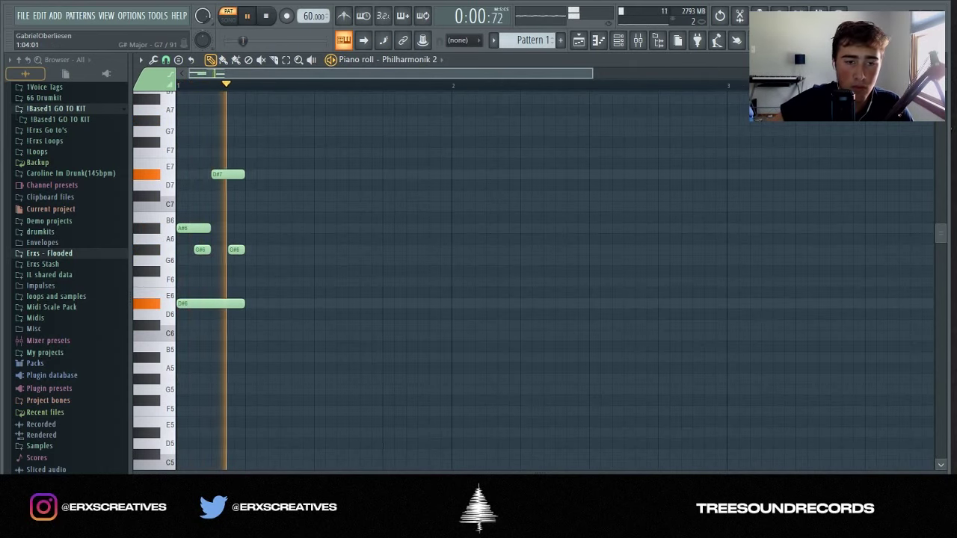
# Duplicate the four-step phrase directly after itself and stop playback
pyautogui.hotkey('ctrl', 'b')
pyautogui.press('space')
pyautogui.scroll(1, 523, 277)
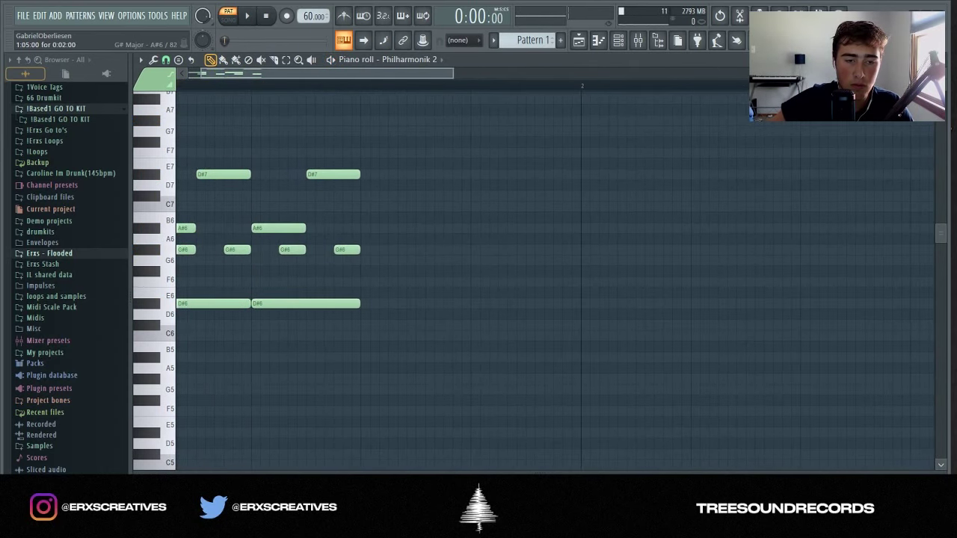
# Set the piano roll snap to 1/3 step and rework the phrase around C6, F6, G6 and G#6 with an F5 bass note
pyautogui.hscroll(-1, 523, 277)
pyautogui.click(165, 59)
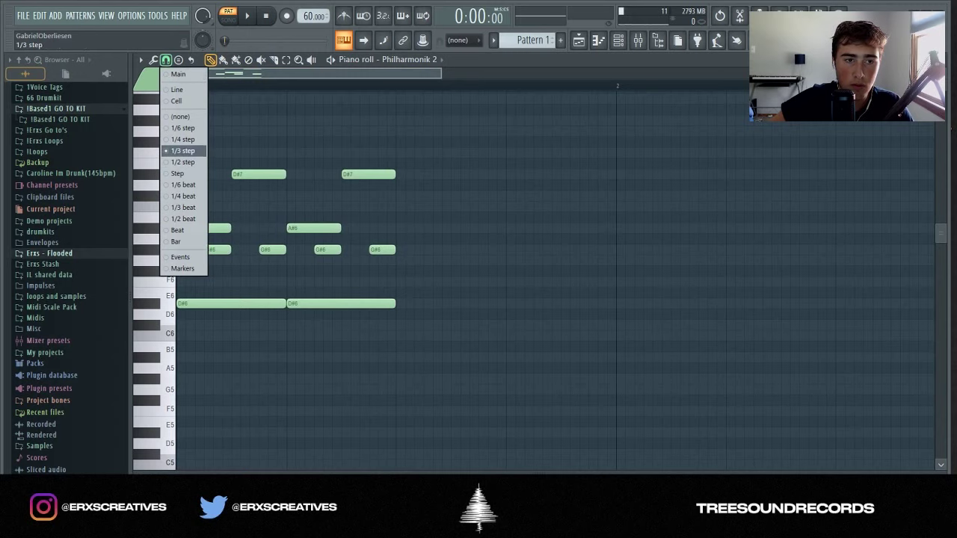
pyautogui.click(183, 150)
pyautogui.scroll(2, 178, 84)
pyautogui.click(205, 260)
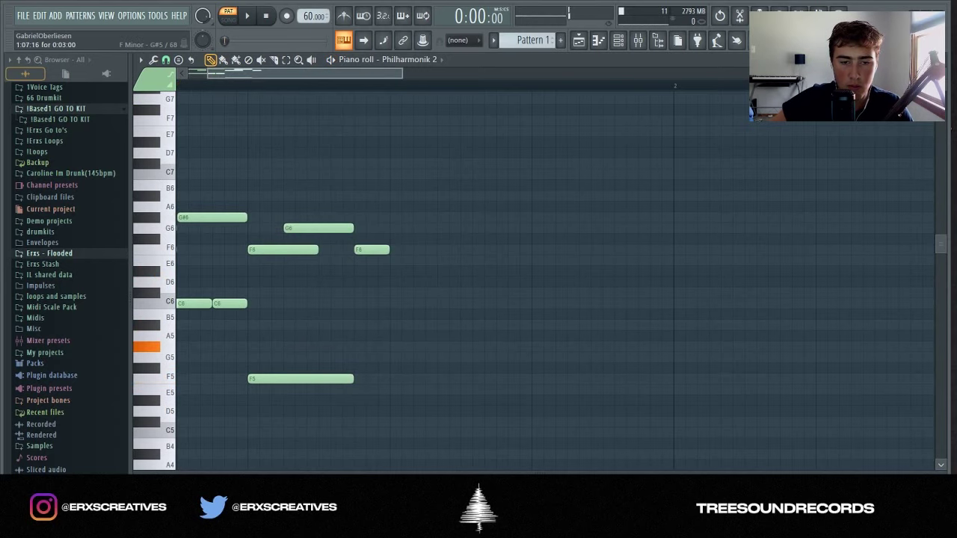
# Add a three-step G5 bass note on the seventh step and play the phrase
pyautogui.moveTo(372, 346); pyautogui.dragTo(372, 356)
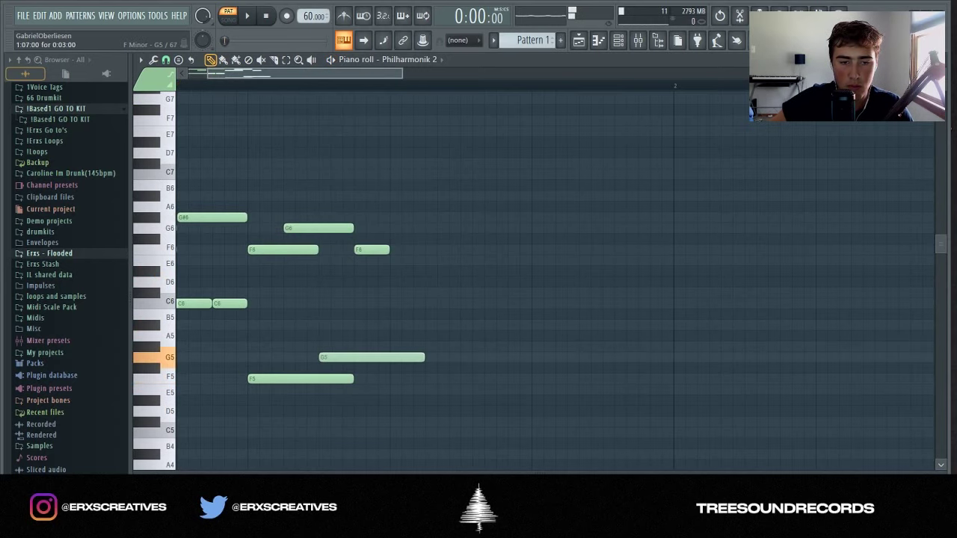
pyautogui.press('space')
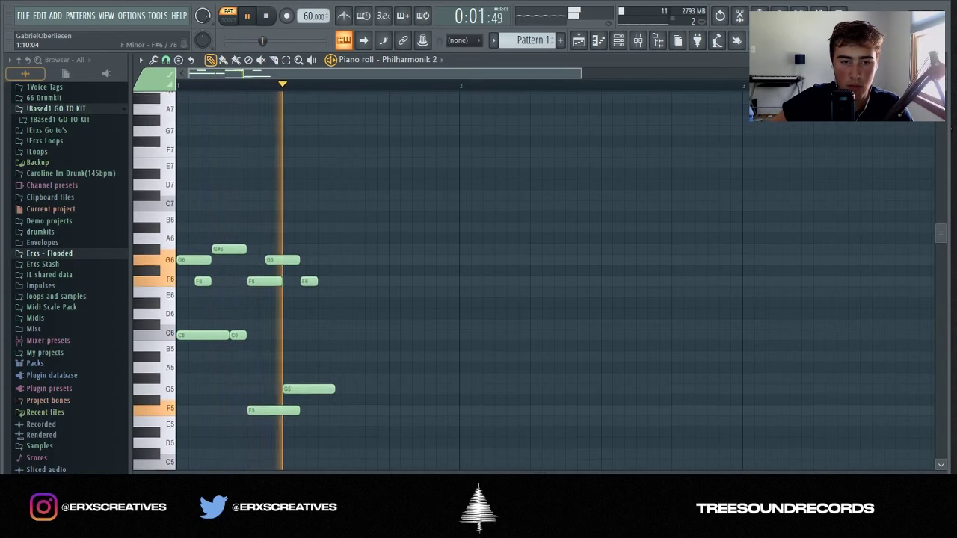
pyautogui.press('space')
pyautogui.press('space')
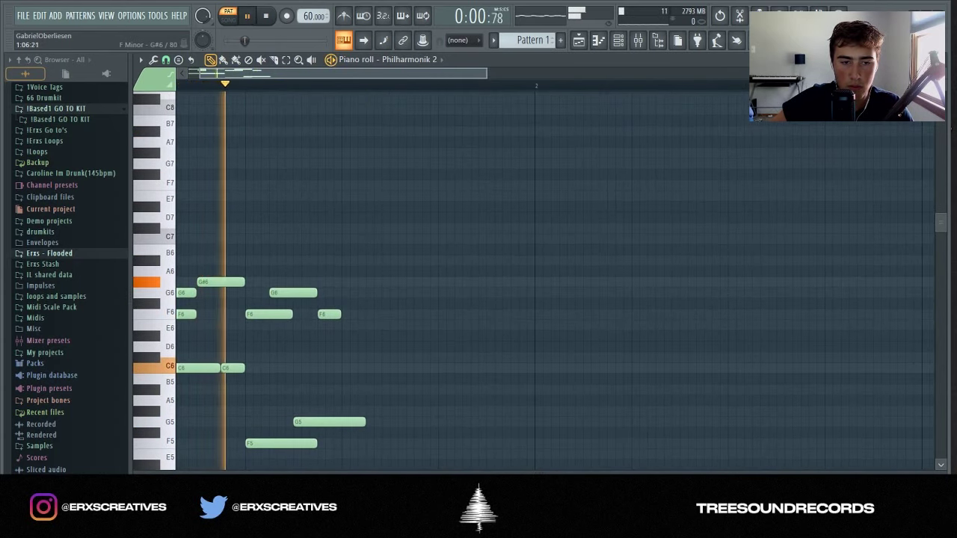
pyautogui.press('space')
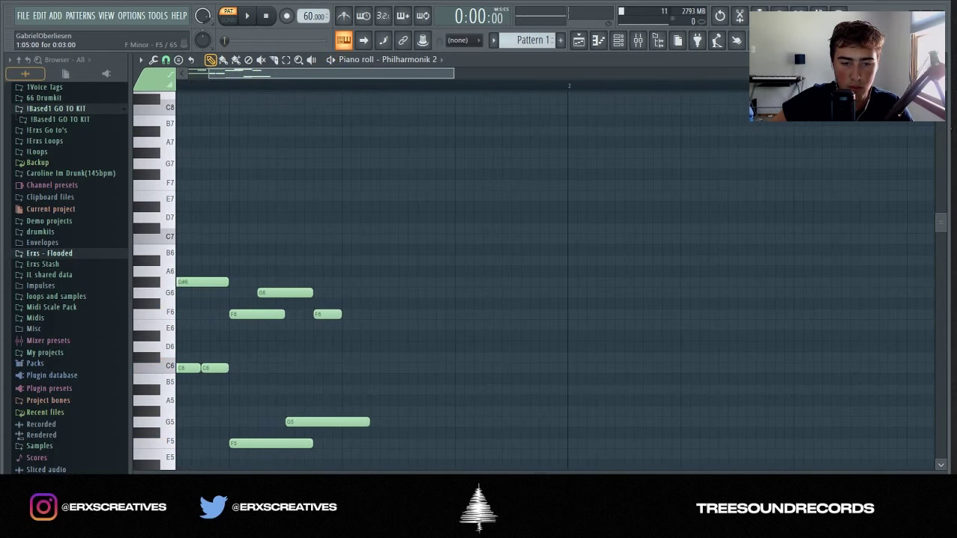
# Shorten the F5 and G5 bass notes to two steps and the F6 and G6 notes above them to one step
pyautogui.press('space')
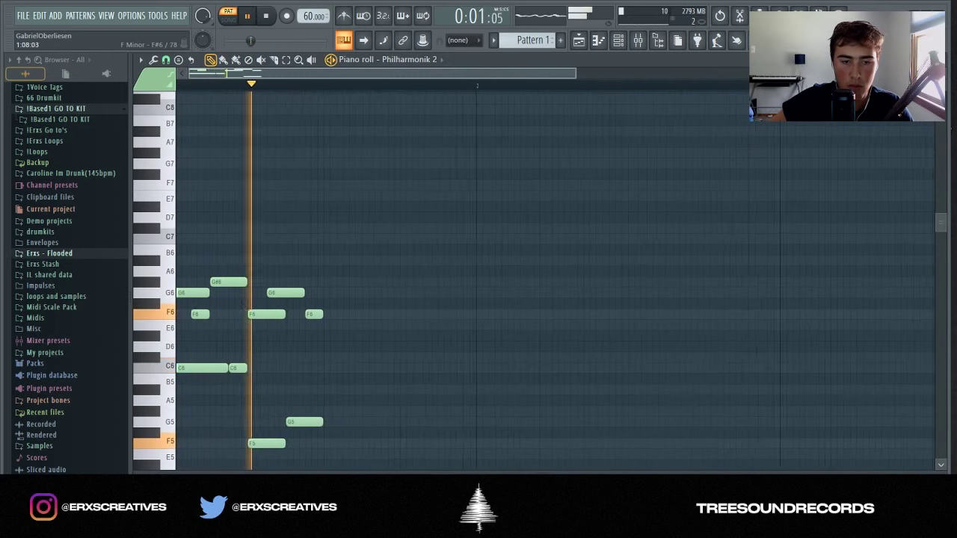
pyautogui.press('space')
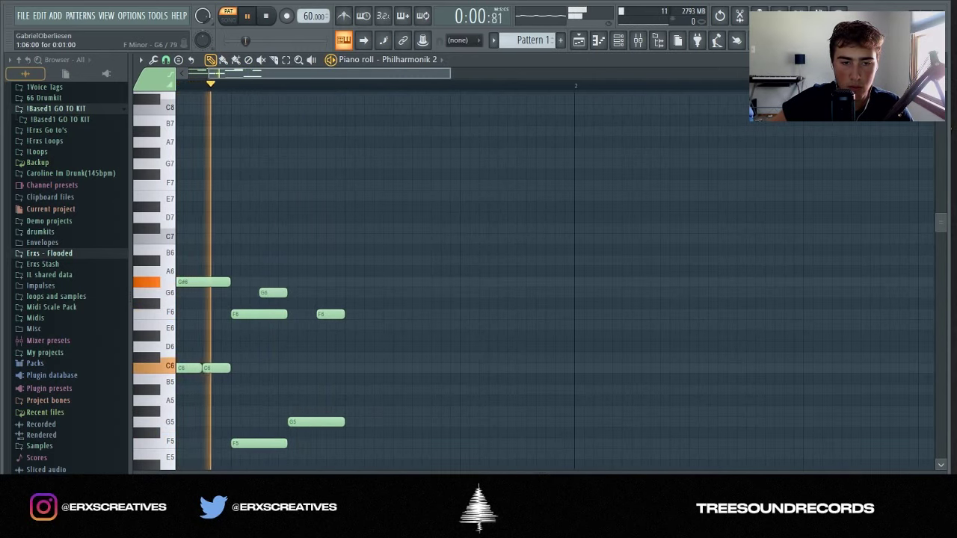
pyautogui.press('space')
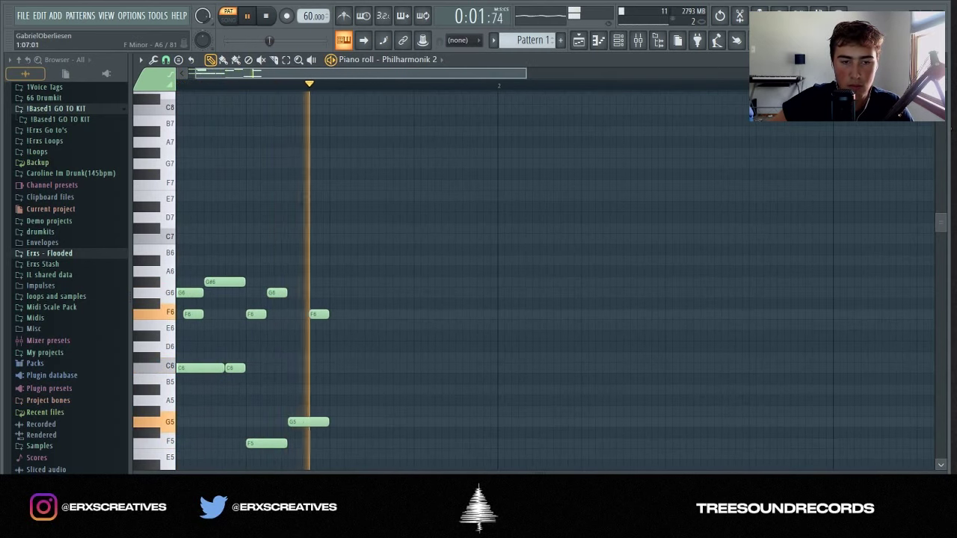
# End the phrase with a two-step G#6 and a one-step G6, and duplicate the eight-step phrase after itself
pyautogui.press('space')
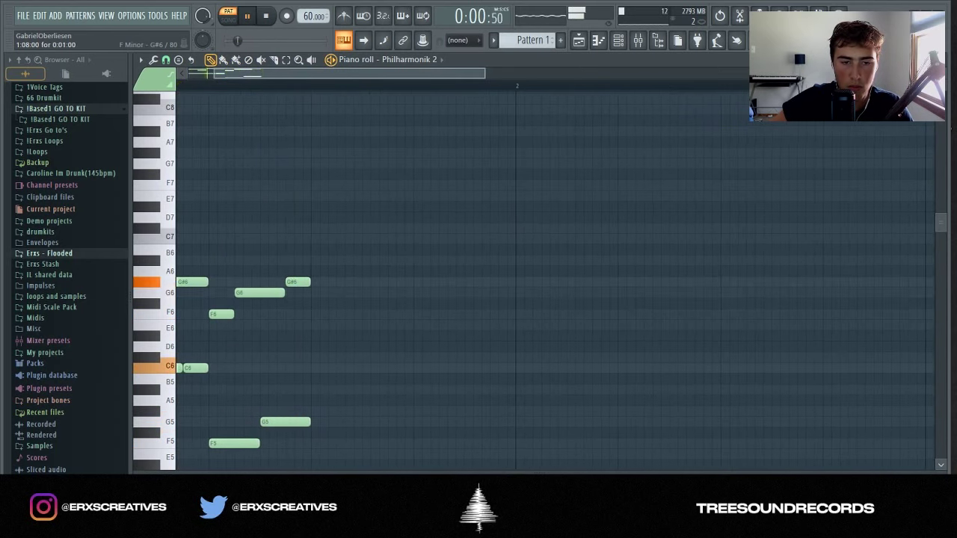
pyautogui.press('space')
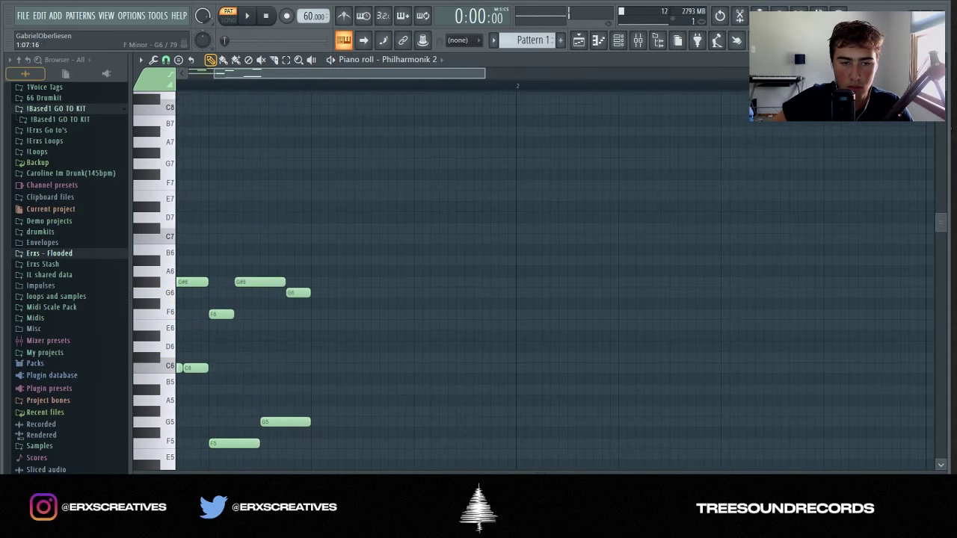
pyautogui.moveTo(260, 282)
pyautogui.mouseDown()
pyautogui.moveTo(260, 324)
pyautogui.moveTo(260, 281)
pyautogui.mouseUp()
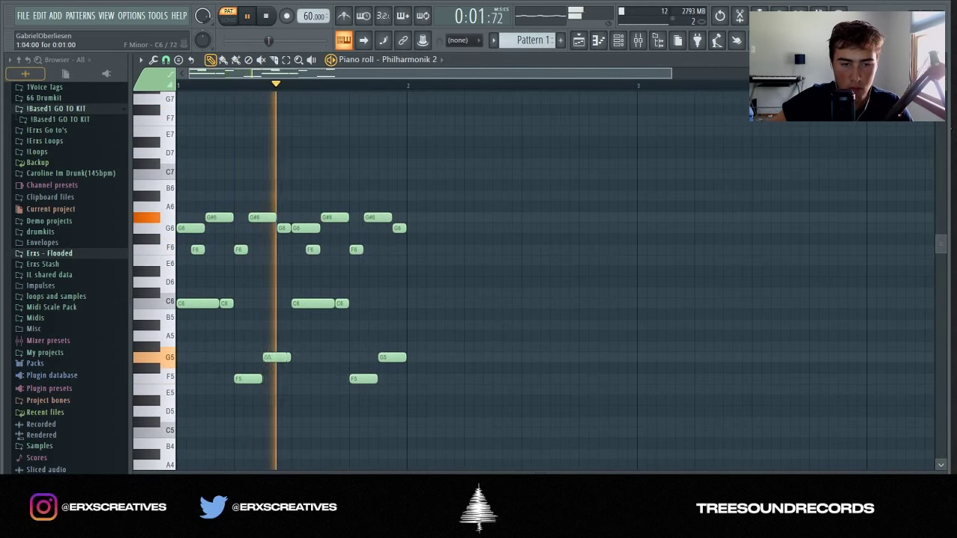
# In the second half, lower the C#7 note to C7 and move the C7 note on step 15 to F6, checking by playback
pyautogui.press('space')
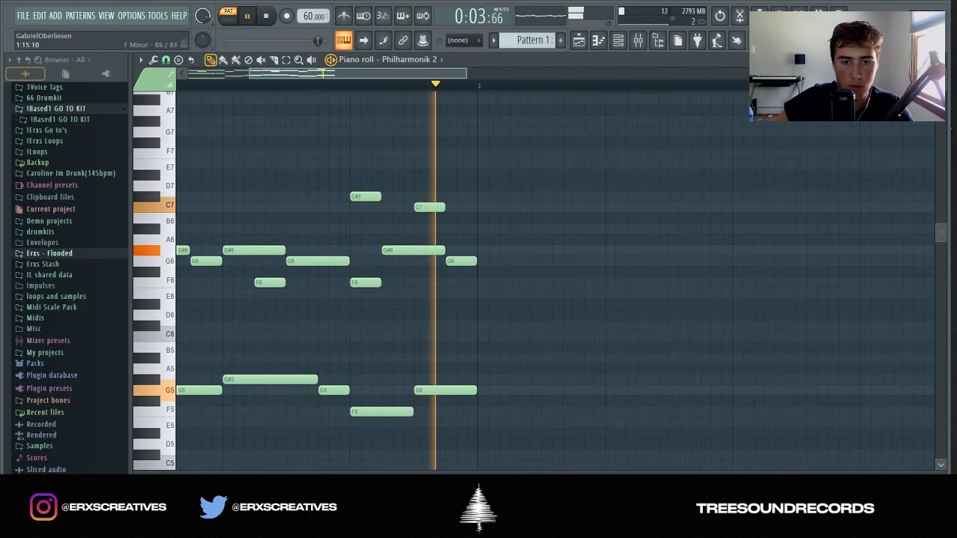
pyautogui.press('space')
pyautogui.moveTo(365, 196); pyautogui.dragTo(366, 206)
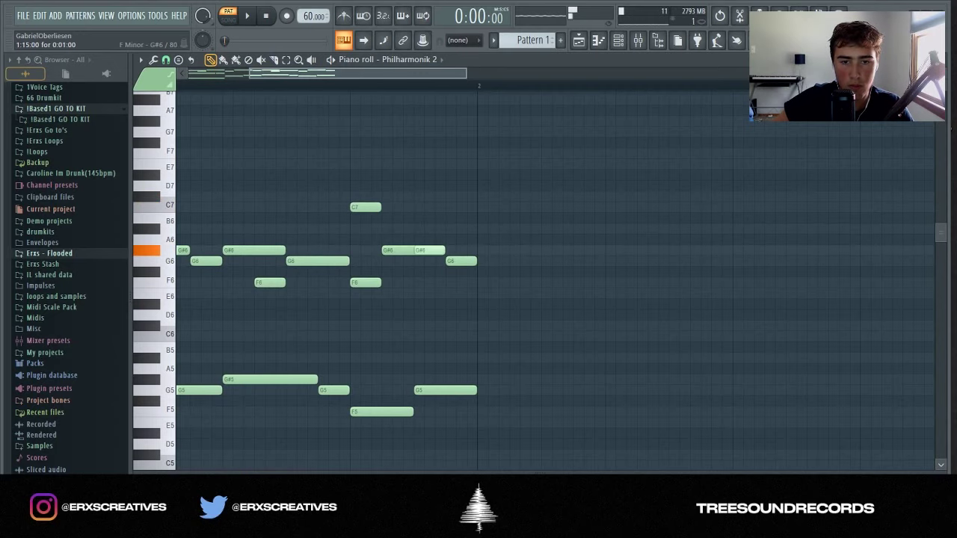
pyautogui.moveTo(428, 249); pyautogui.dragTo(429, 293)
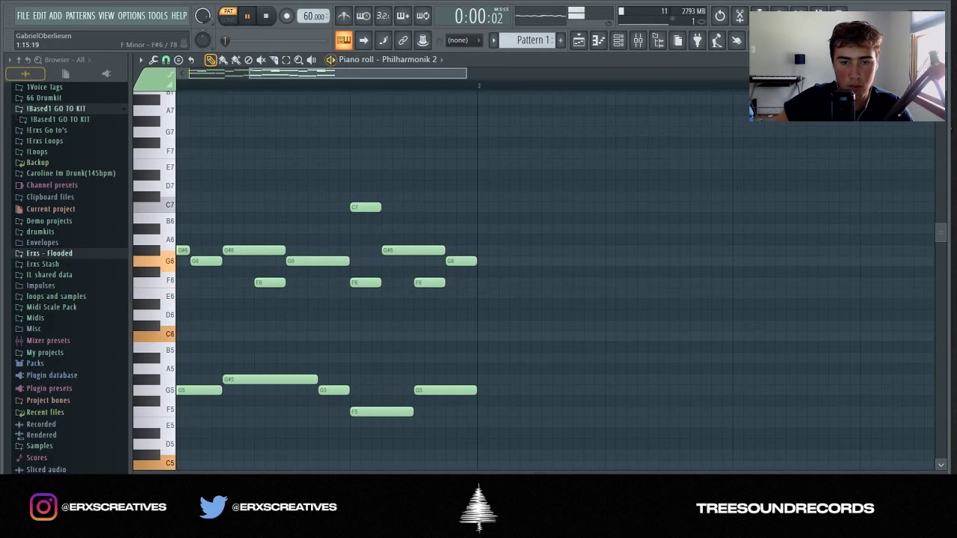
pyautogui.press('space')
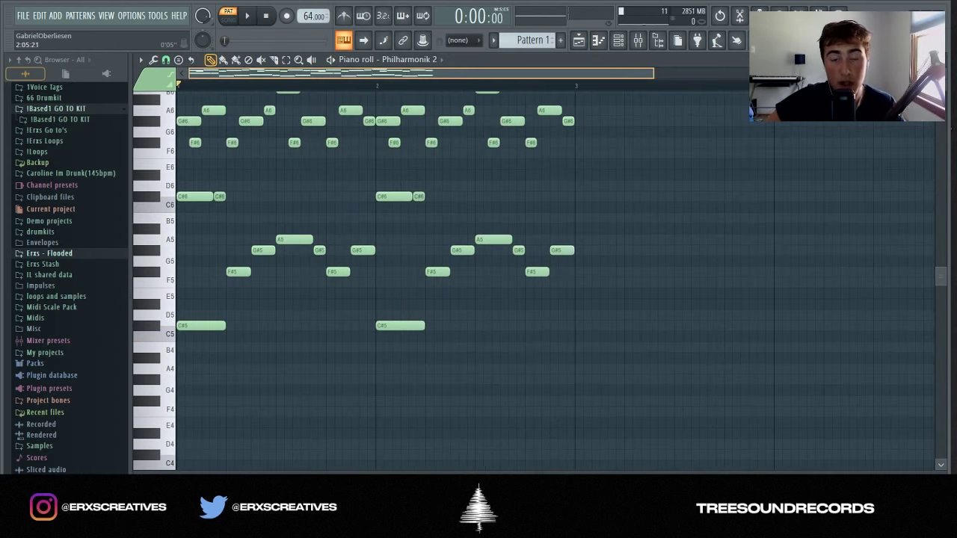
# Play back the full two-bar melody with its bass notes
pyautogui.scroll(3, 524, 277)
pyautogui.press('space')
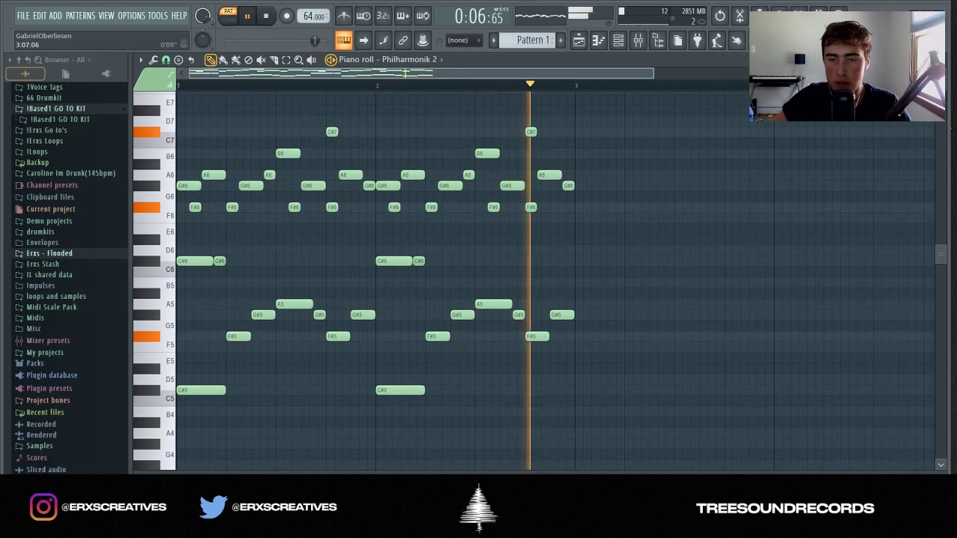
pyautogui.press('space')
# In the mixer, load MondoMod Stereo into slot 2 of Insert 1, choose its Flutter preset and play the melody
pyautogui.click(637, 40)
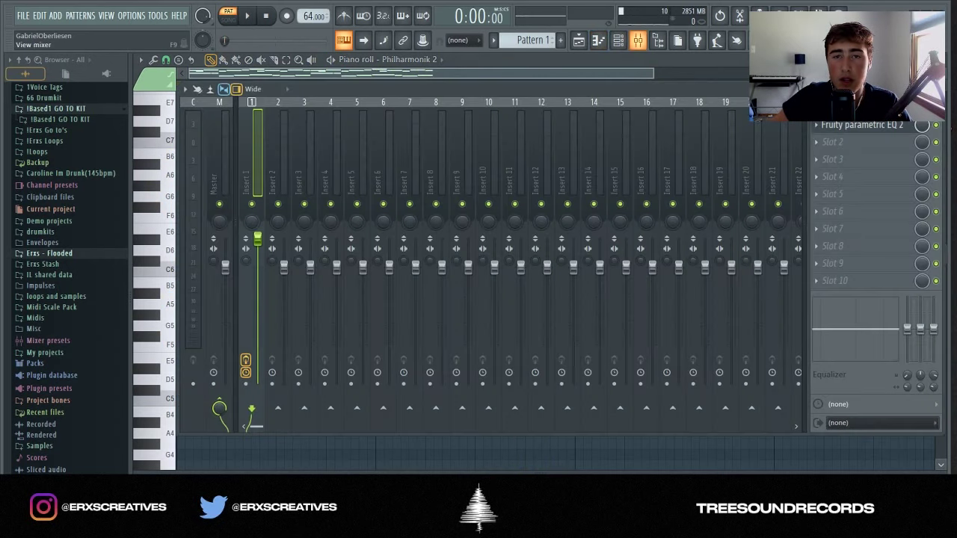
pyautogui.click(832, 142)
pyautogui.press('Escape')
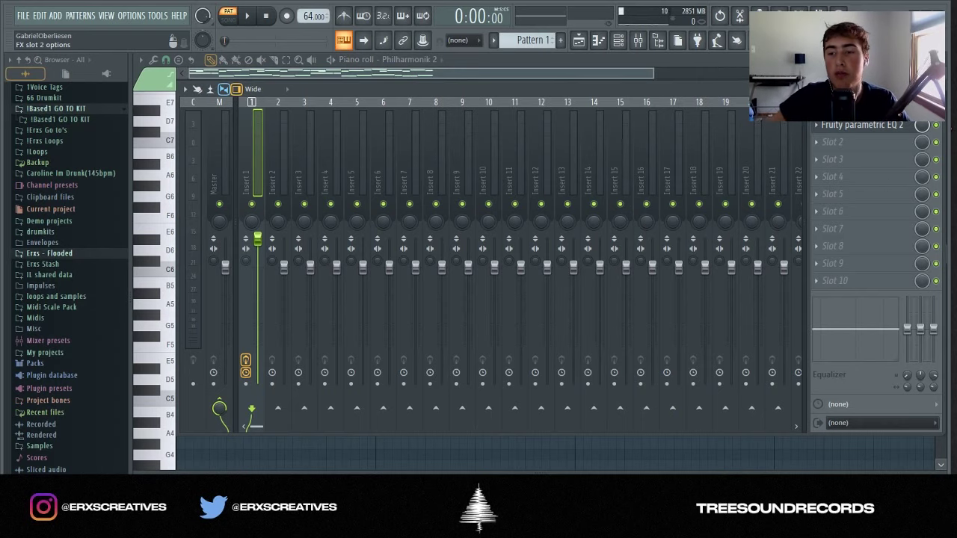
pyautogui.click(832, 142)
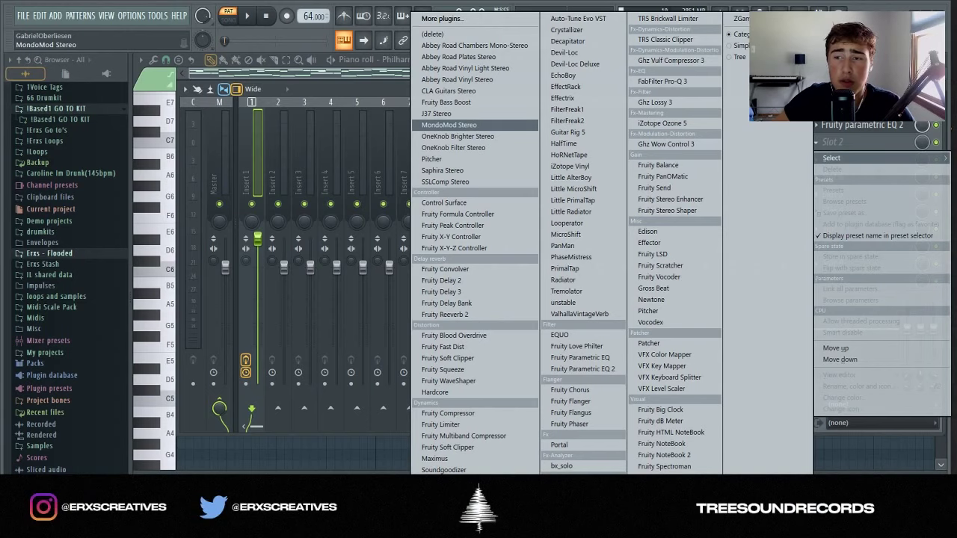
pyautogui.click(449, 125)
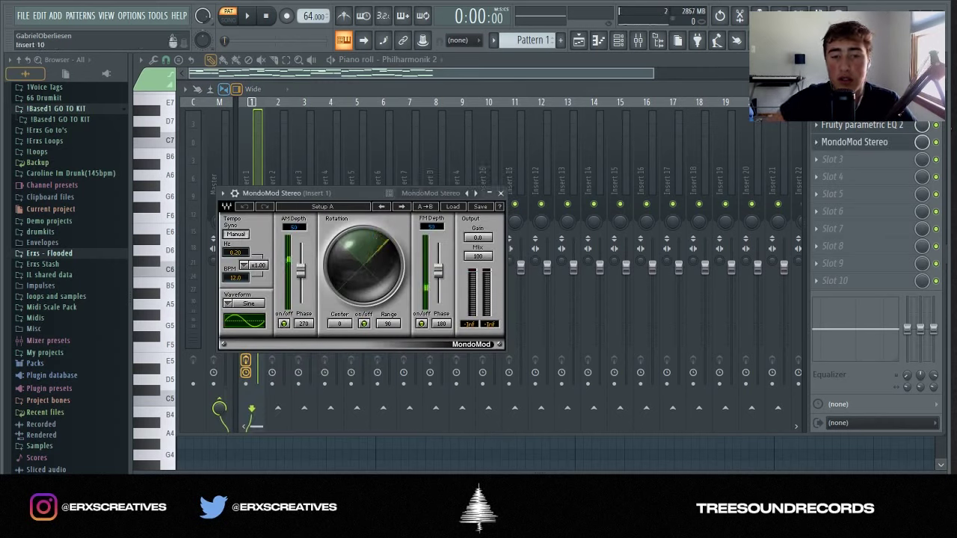
pyautogui.moveTo(284, 192); pyautogui.dragTo(407, 145)
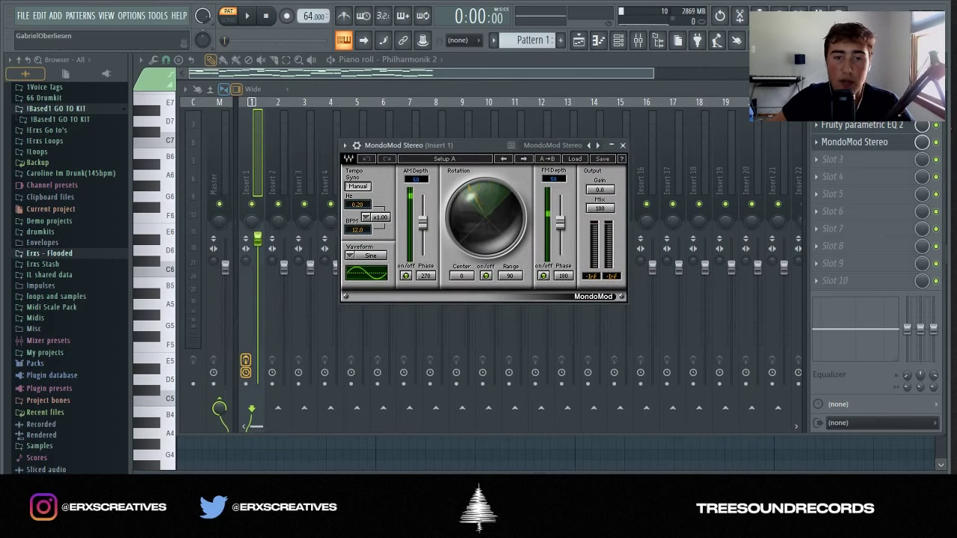
pyautogui.click(523, 158)
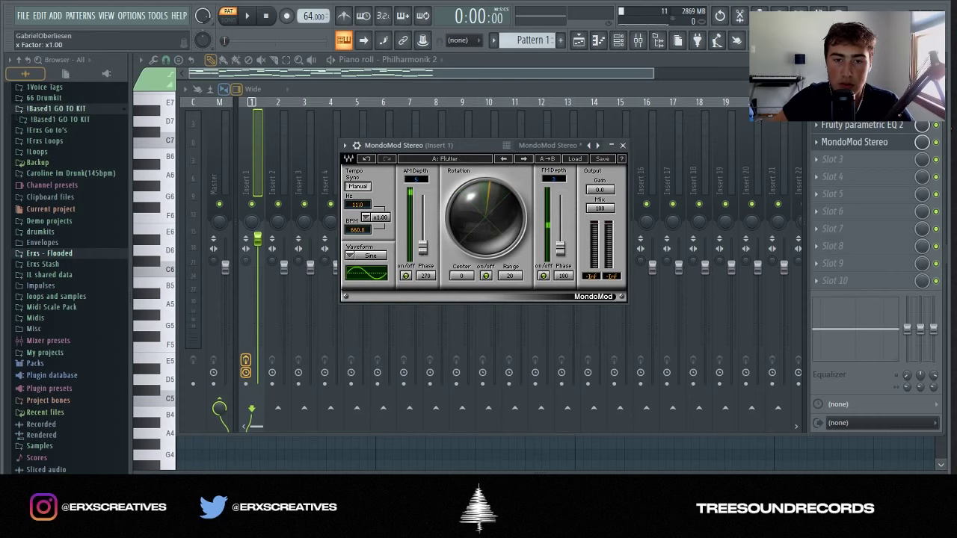
pyautogui.press('Escape')
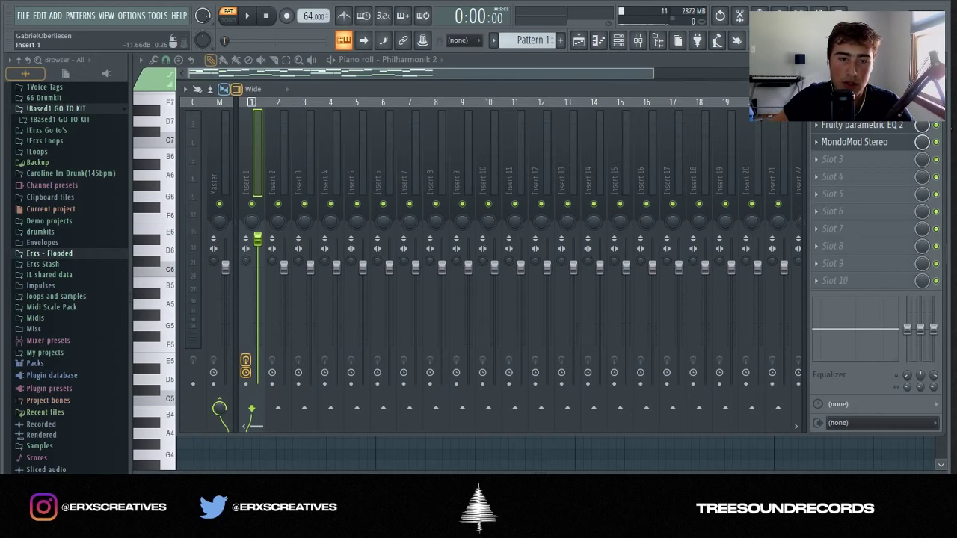
pyautogui.press('space')
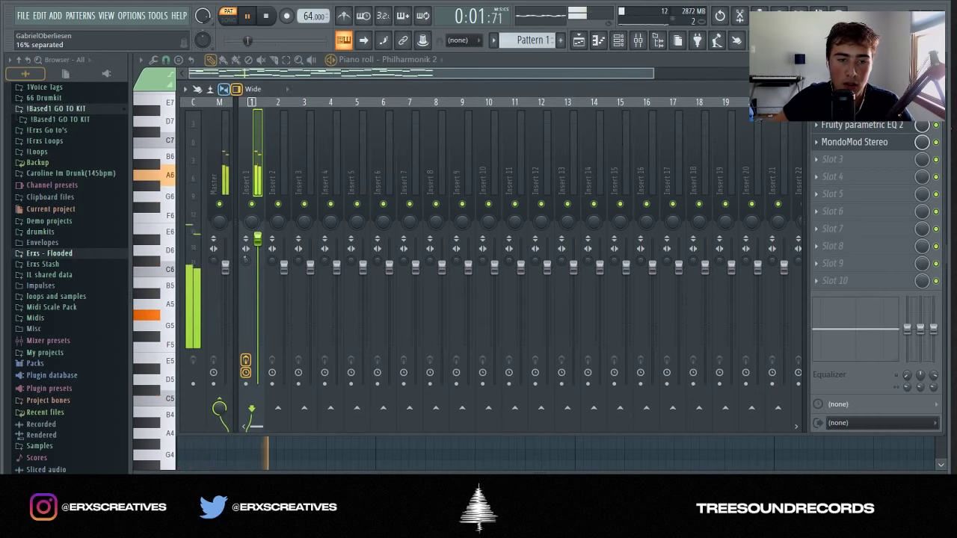
# Load Fruity Reeverb 2 into slot 3 of Insert 1 with its default settings and play the melody
pyautogui.click(831, 160)
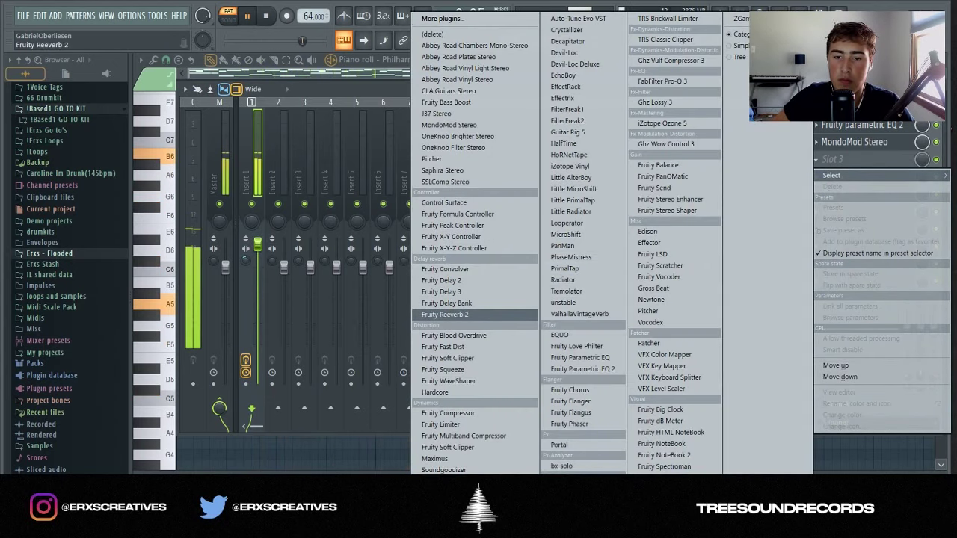
pyautogui.click(444, 314)
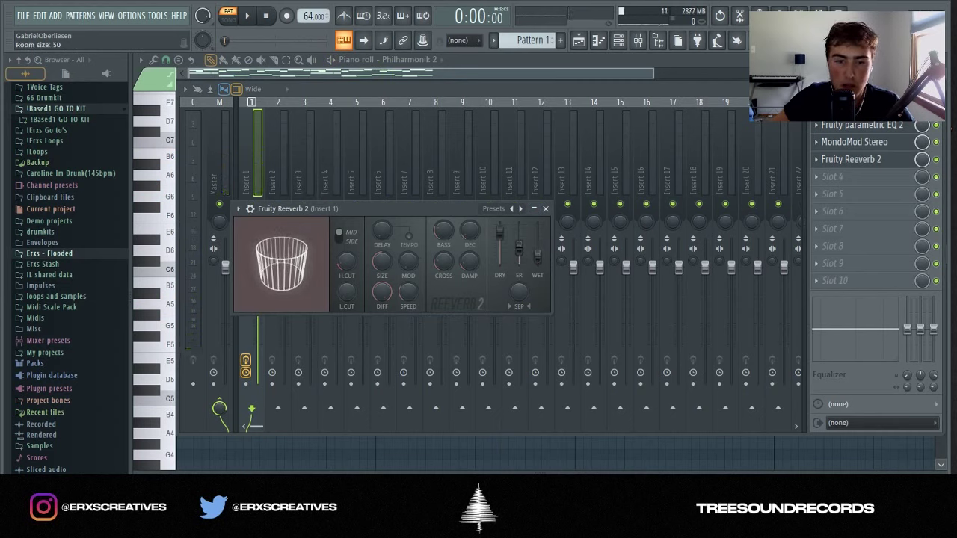
pyautogui.press('Escape')
pyautogui.press('space')
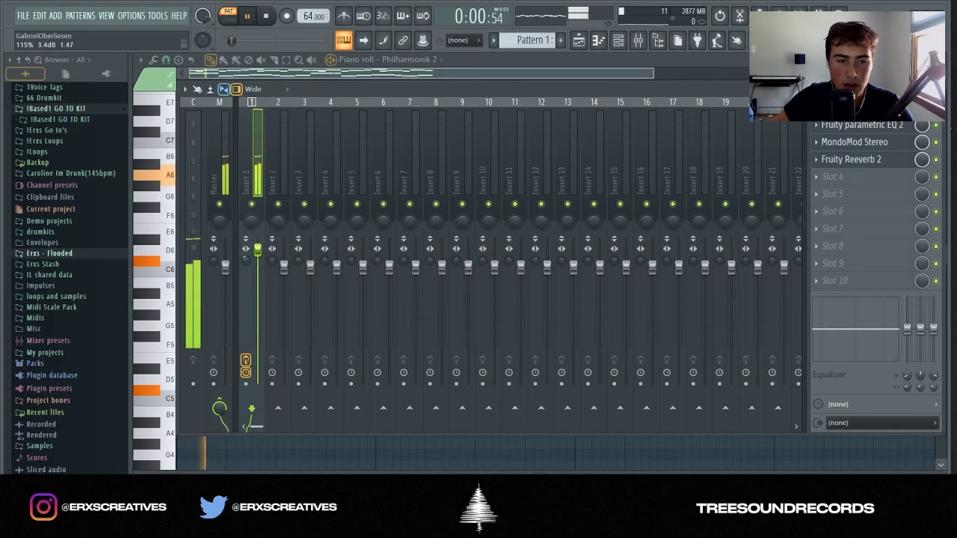
# In Insert 1's Fruity Parametric EQ 2, cut the lows with band 1 at about -16.3 dB and 127 Hz, and adjust bands 4 and 6
pyautogui.click(816, 159)
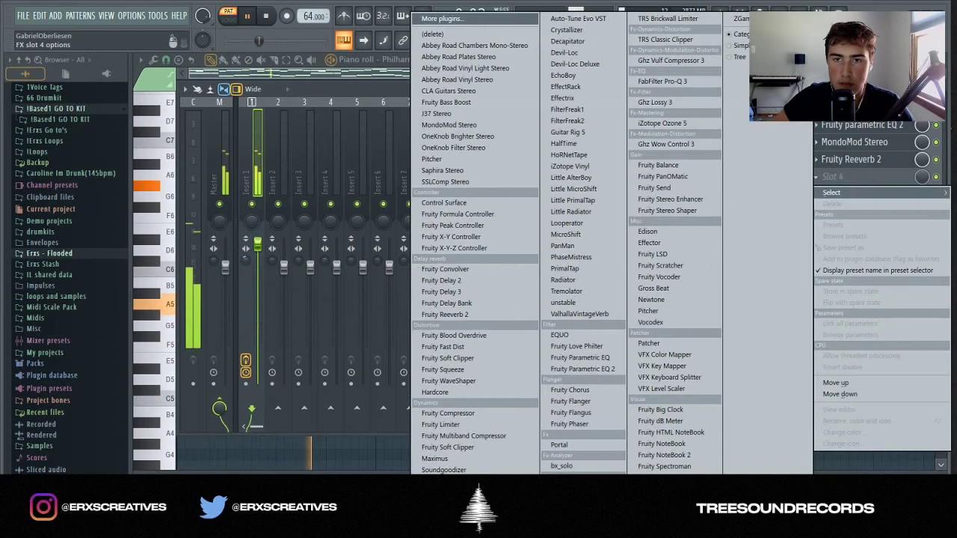
pyautogui.click(672, 199)
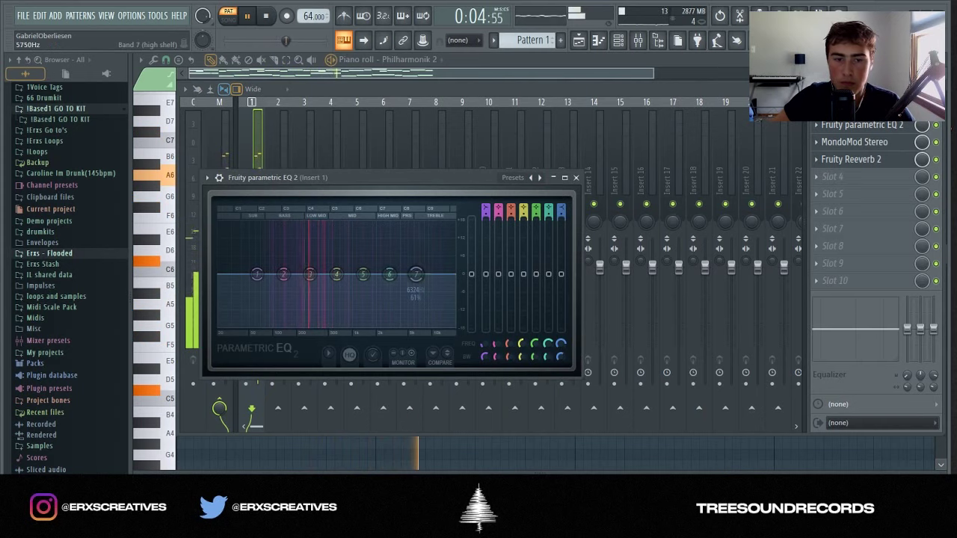
pyautogui.press('space')
pyautogui.moveTo(256, 273); pyautogui.dragTo(273, 317)
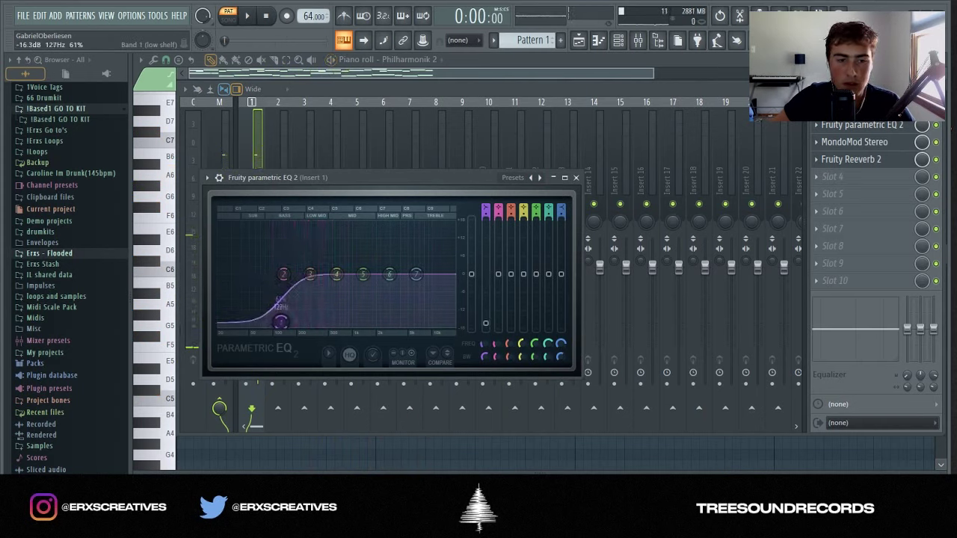
pyautogui.press('space')
pyautogui.moveTo(389, 273); pyautogui.dragTo(418, 271)
pyautogui.moveTo(336, 274); pyautogui.dragTo(362, 280)
# Load Guitar Rig 5 into slot 4 of Insert 1 and apply the Buzzed Michael Clean preset from the Jazz style
pyautogui.click(832, 176)
pyautogui.moveTo(831, 192)
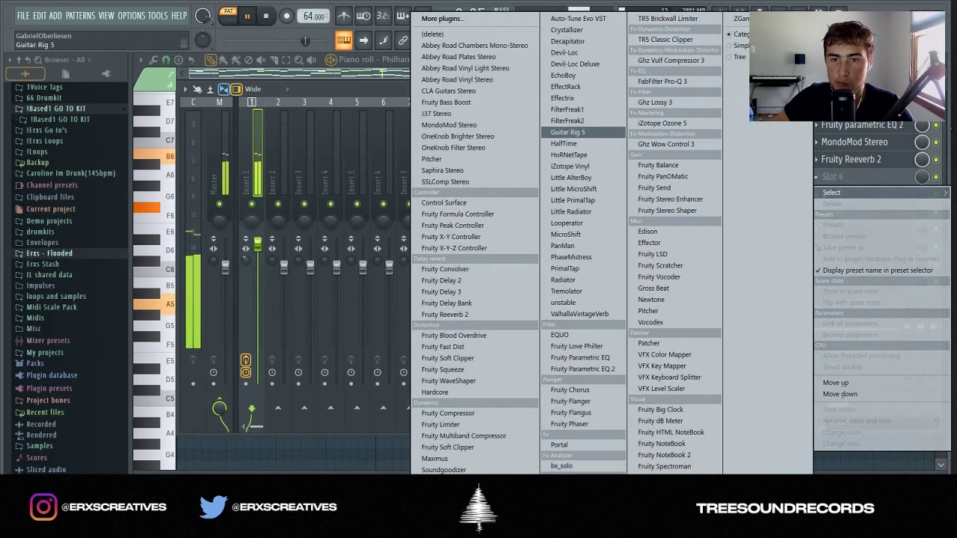
pyautogui.click(567, 132)
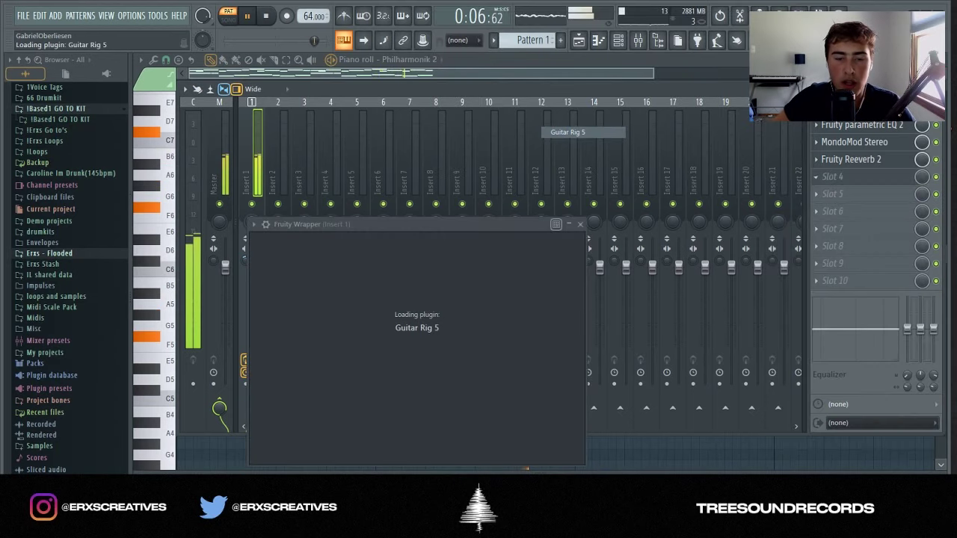
pyautogui.press('space')
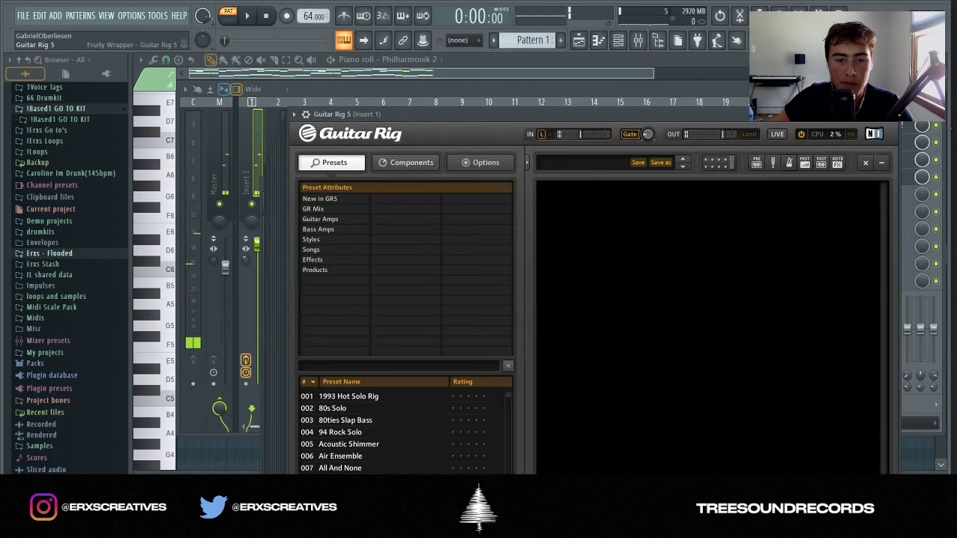
pyautogui.click(306, 198)
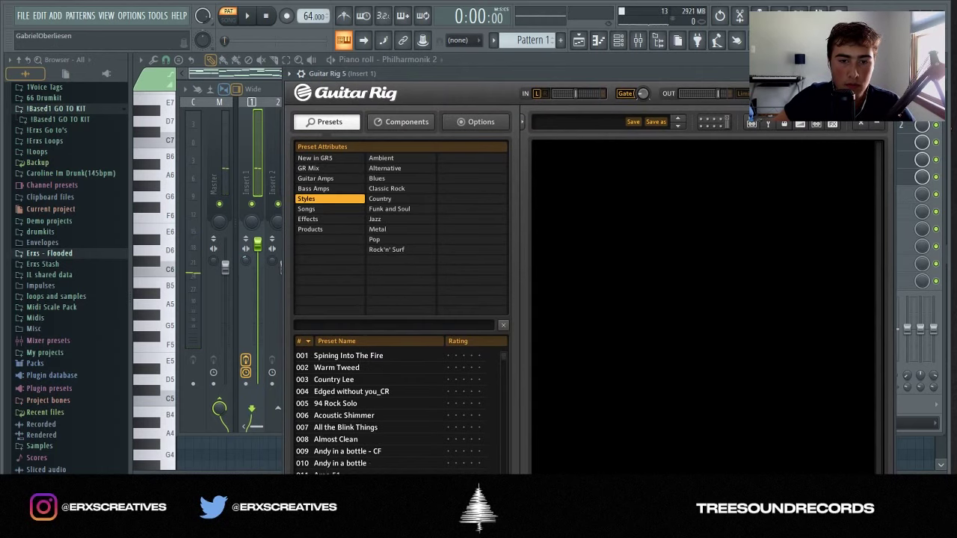
pyautogui.click(375, 219)
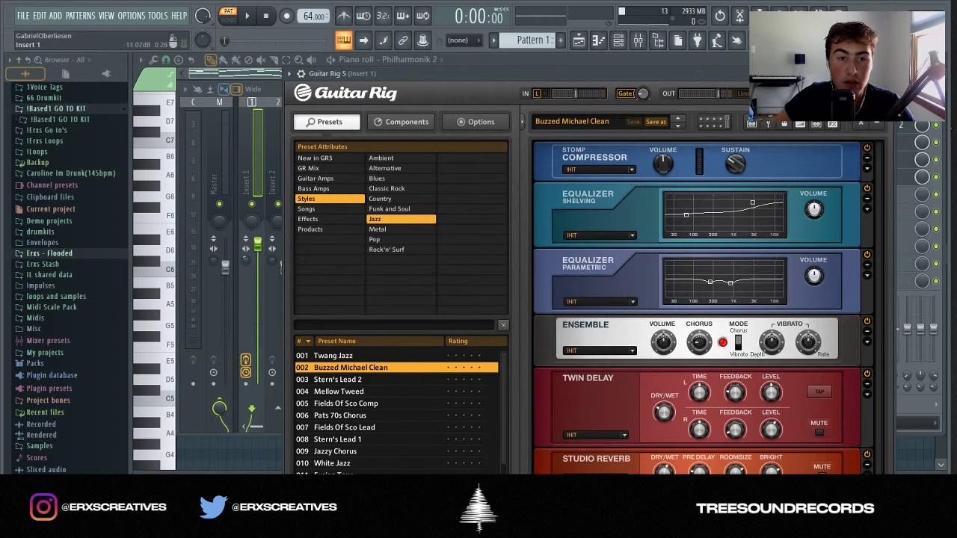
# Play the melody through the Guitar Rig preset, check its Studio Reverb module and lower the Insert 1 volume
pyautogui.press('F9')
pyautogui.press('space')
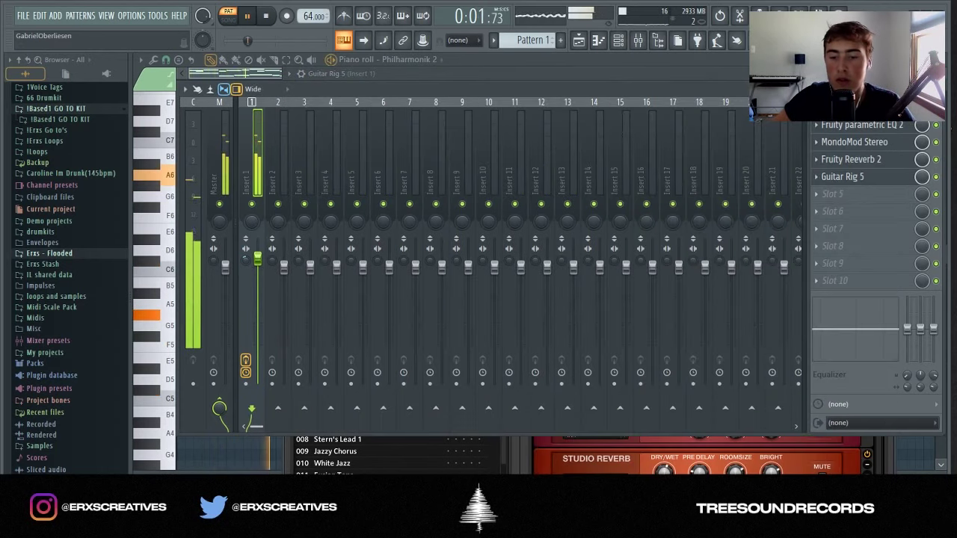
pyautogui.scroll(-1, 699, 307)
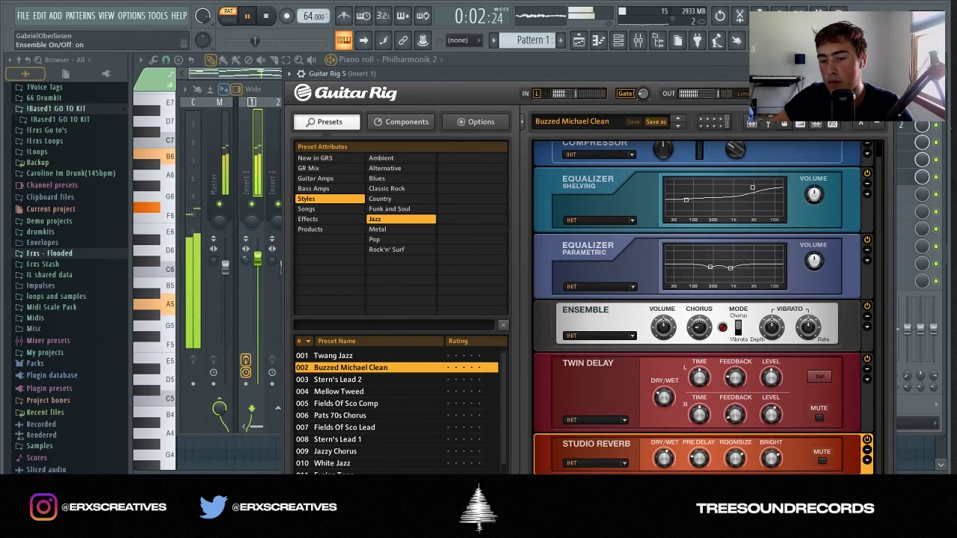
pyautogui.moveTo(662, 457)
pyautogui.press('F9')
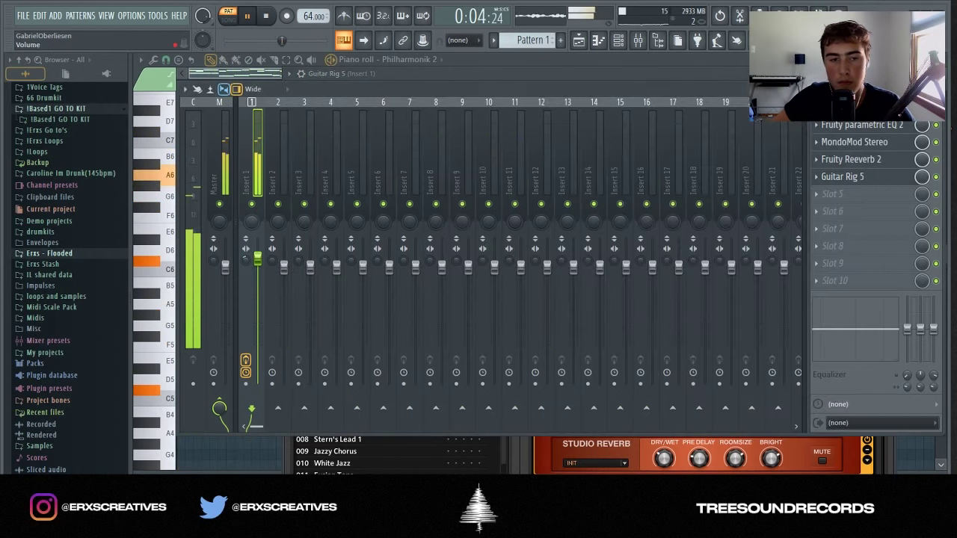
pyautogui.press('space')
# Search the effect plugins for "imager" and load iZotope Ozone 5 Imager into slot 5 of Insert 1
pyautogui.click(832, 194)
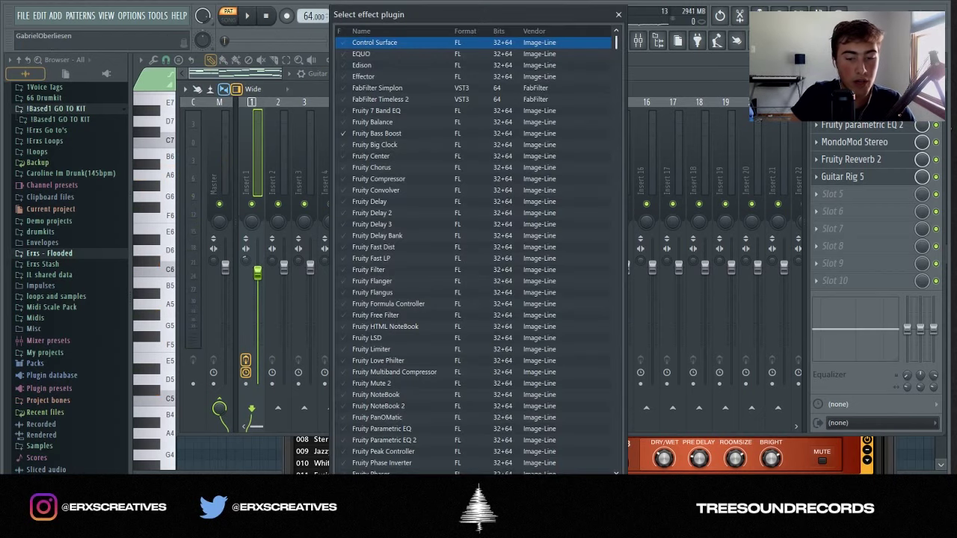
pyautogui.write('imager')
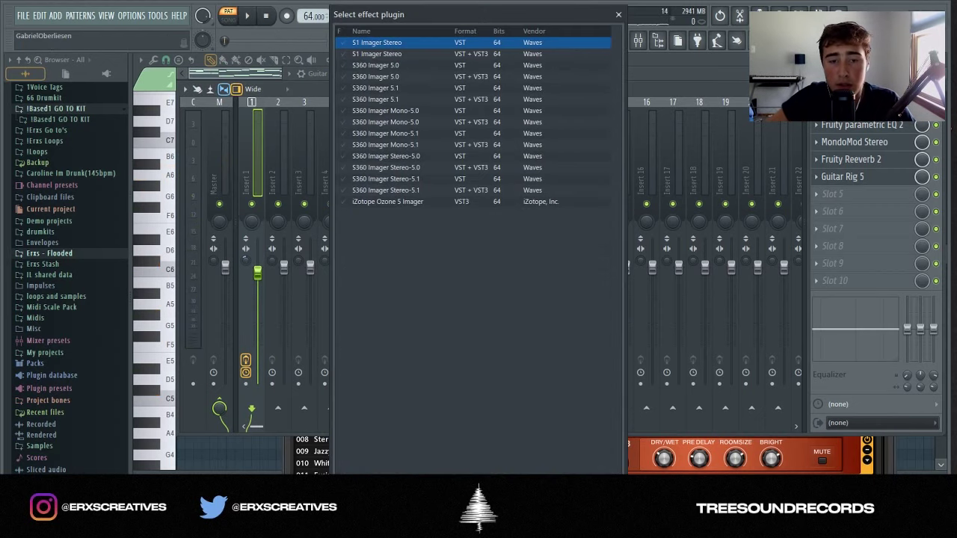
pyautogui.press('Return')
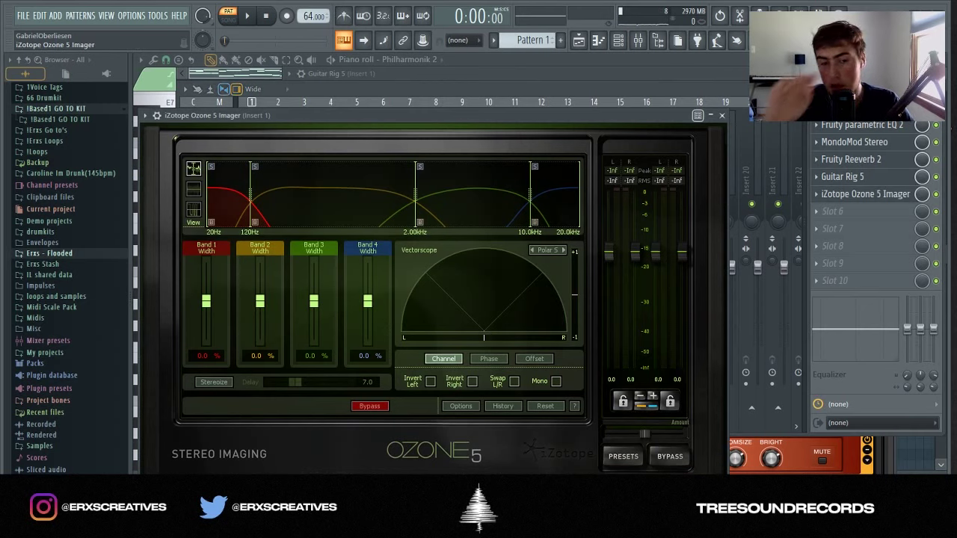
# Widen Imager band 3 to 31.3% and band 4 to 12.5%, adjust bands 1 and 2, and play with Insert 1 at about -2.8 dB
pyautogui.moveTo(313, 301); pyautogui.dragTo(367, 296)
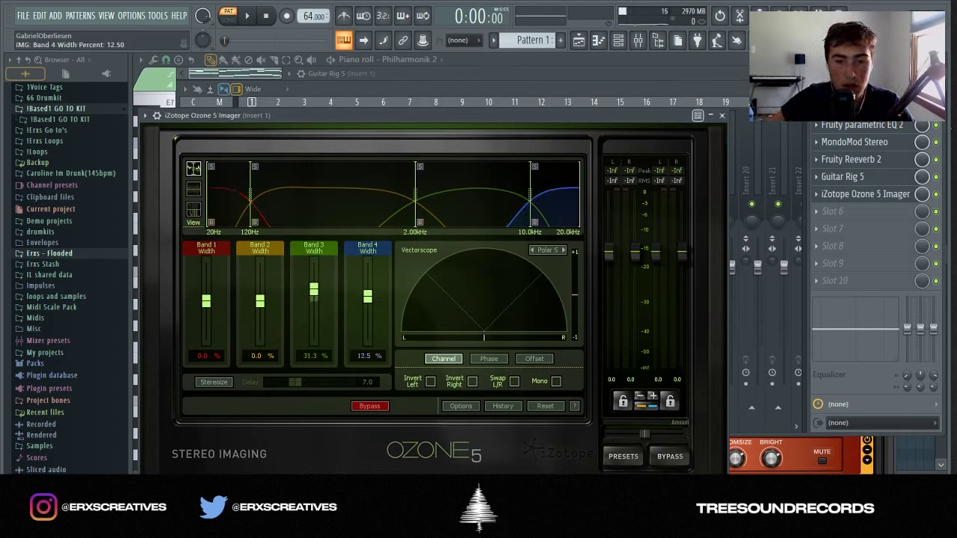
pyautogui.moveTo(260, 301); pyautogui.dragTo(206, 315)
pyautogui.press('space')
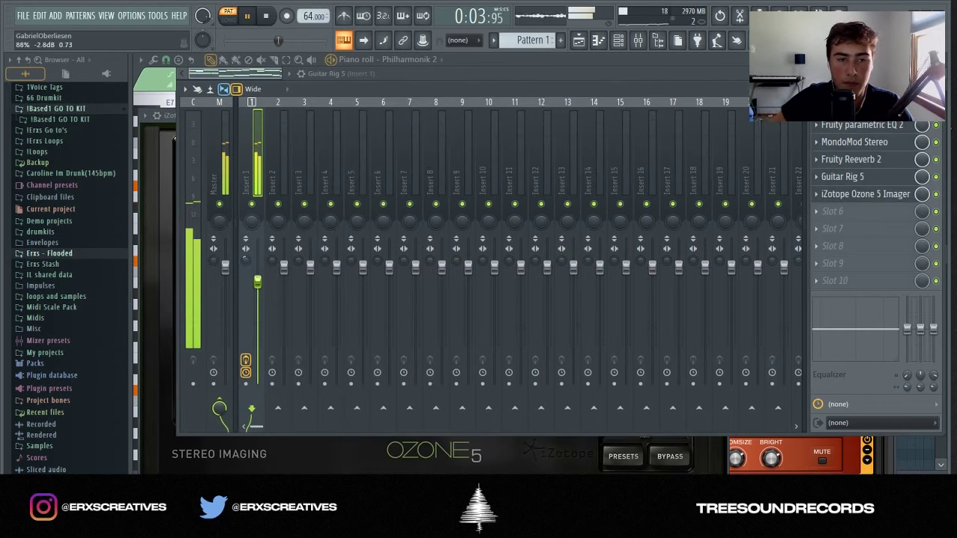
# Load Looperator into slot 6 of Insert 1, lower its slot mix level and play the melody
pyautogui.click(822, 212)
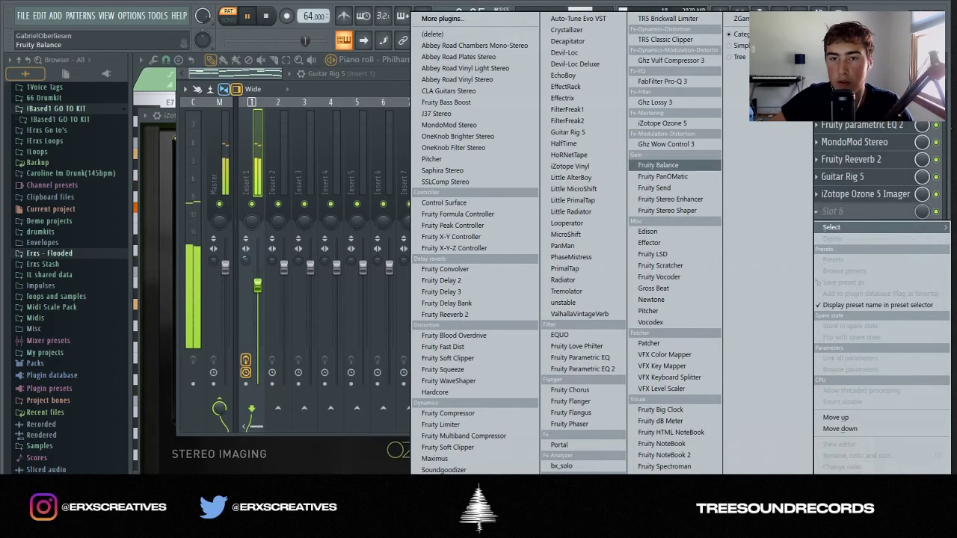
pyautogui.click(566, 222)
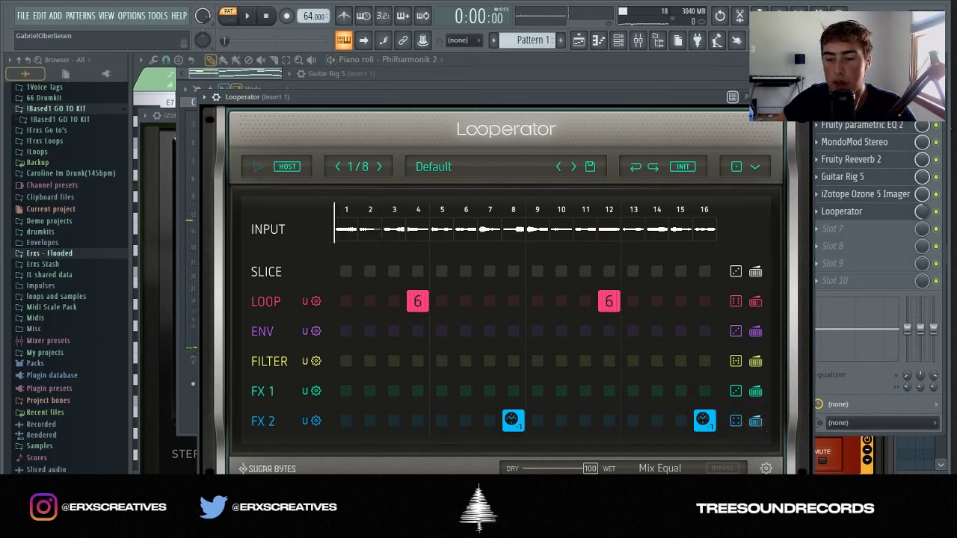
pyautogui.click(703, 421)
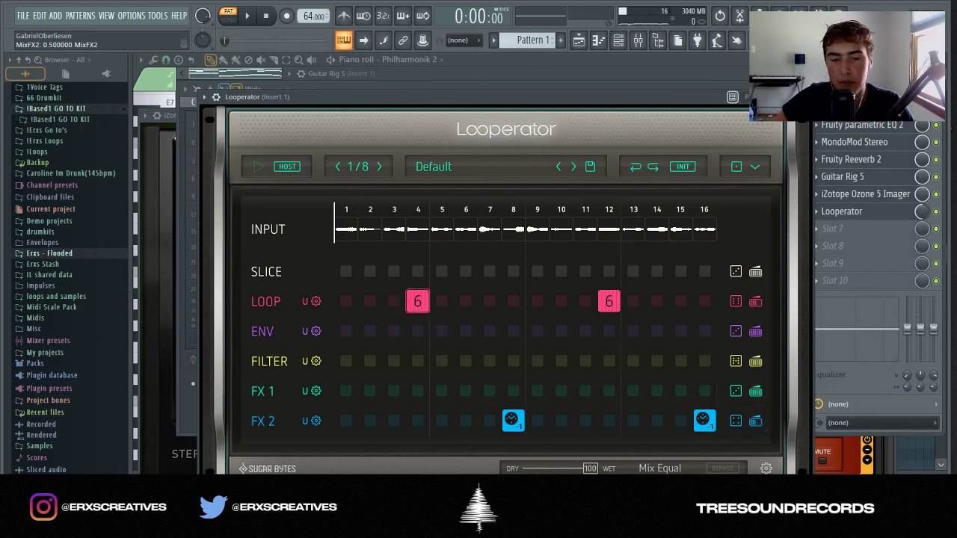
pyautogui.click(247, 15)
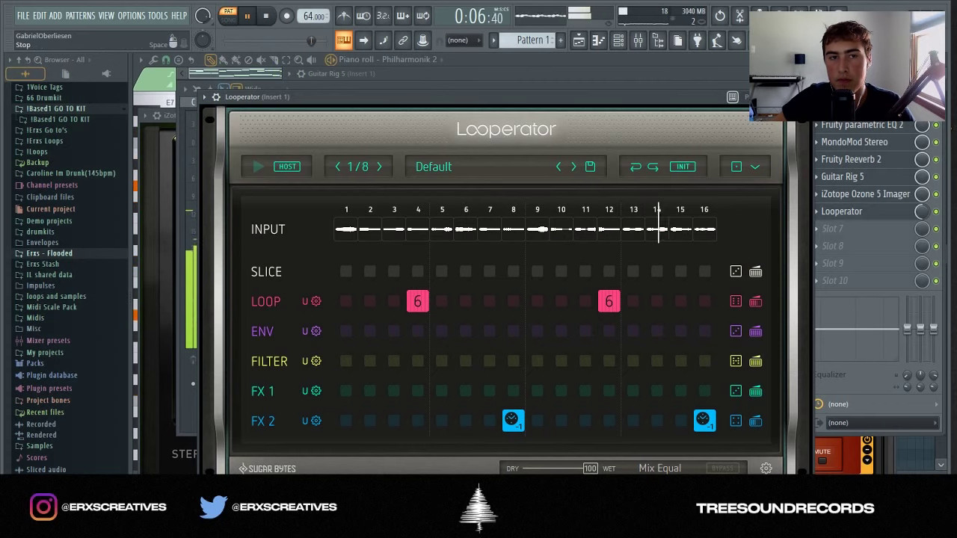
# Load EffectRack into slot 7 of Insert 1 with the Guitar preset Memory Man and set its slot mix to 41% while playing
pyautogui.click(832, 228)
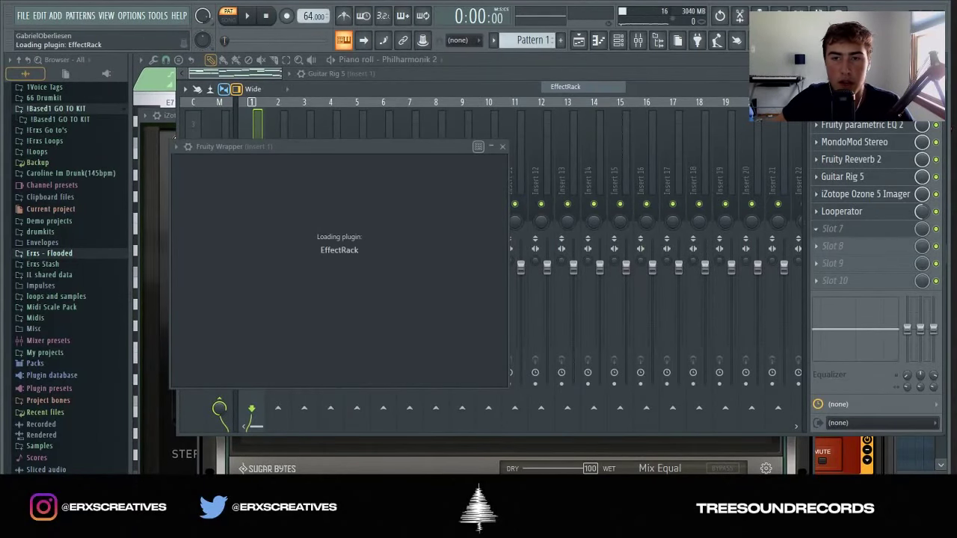
pyautogui.click(224, 163)
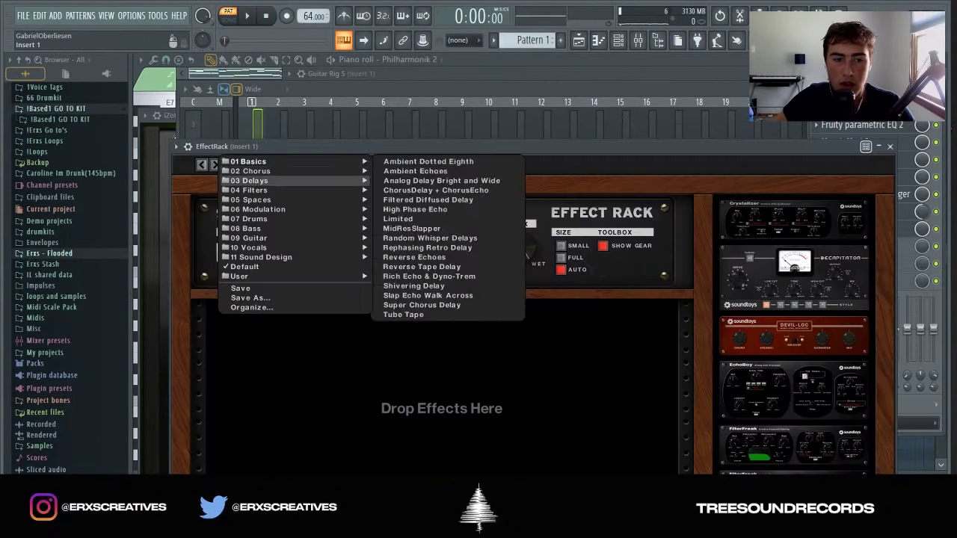
pyautogui.moveTo(249, 238)
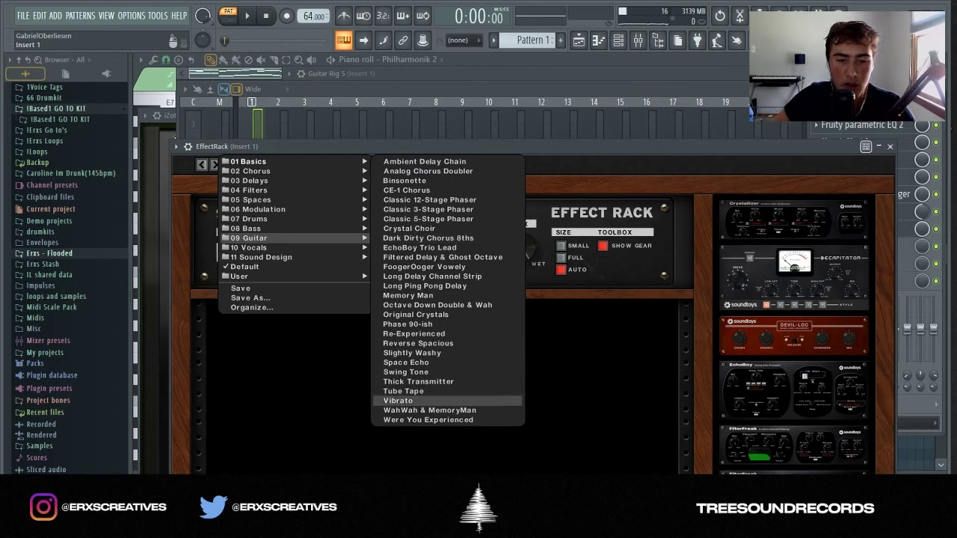
pyautogui.click(408, 295)
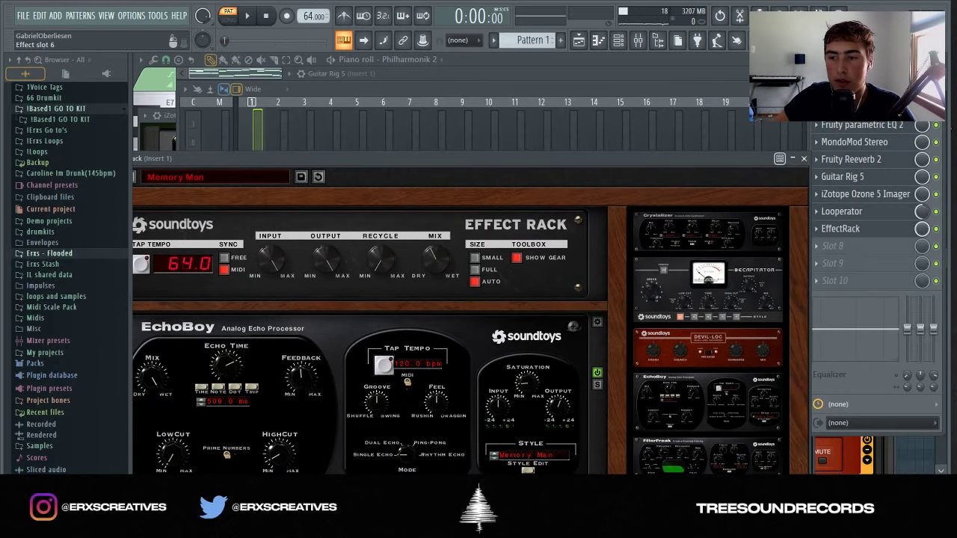
pyautogui.click(926, 227)
pyautogui.press('space')
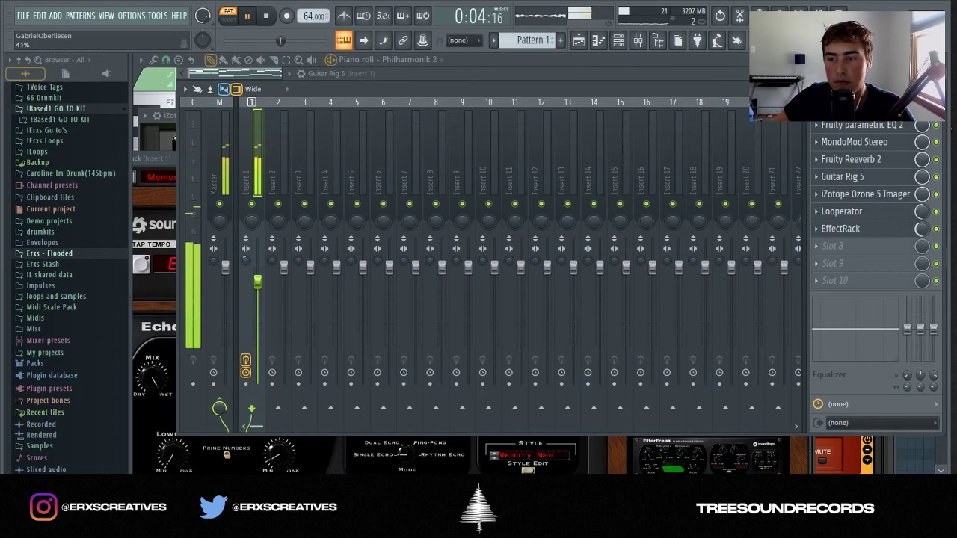
# Transpose all Philharmonik 2 notes up four semitones while playing the pattern
pyautogui.click(598, 39)
pyautogui.press('space')
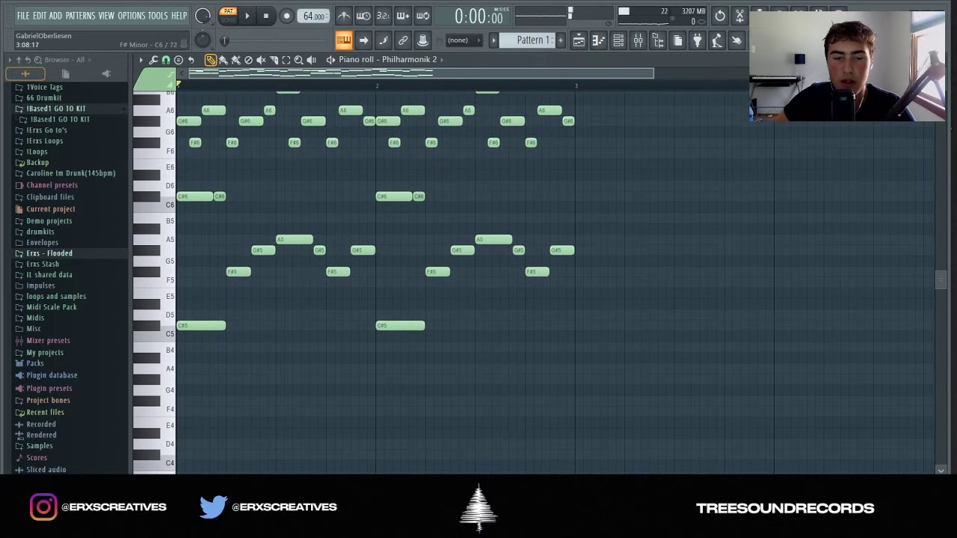
pyautogui.hotkey('ctrl', 'a')
pyautogui.hotkey('shift', 'Up')
pyautogui.hotkey('shift', 'Up')
pyautogui.hotkey('shift', 'Up')
pyautogui.press('space')
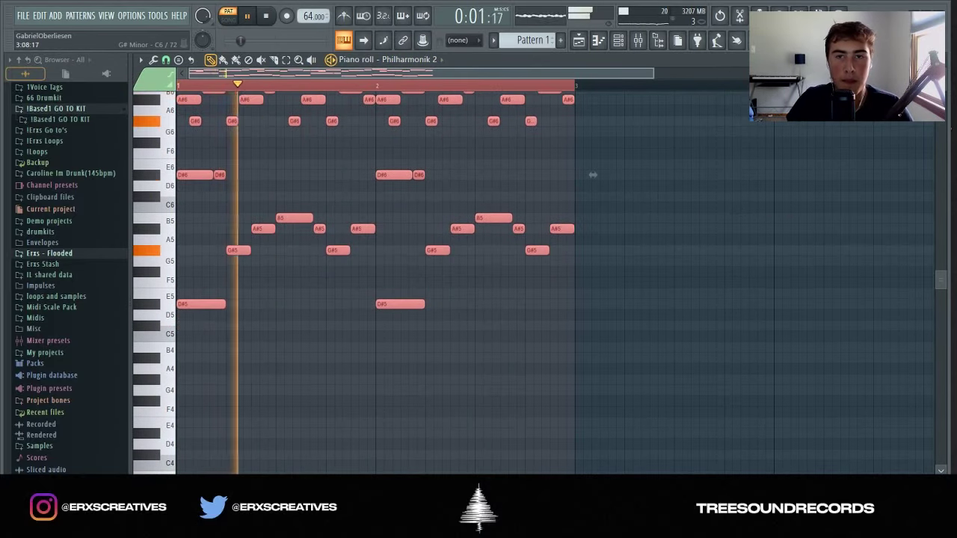
pyautogui.hotkey('shift', 'Up')
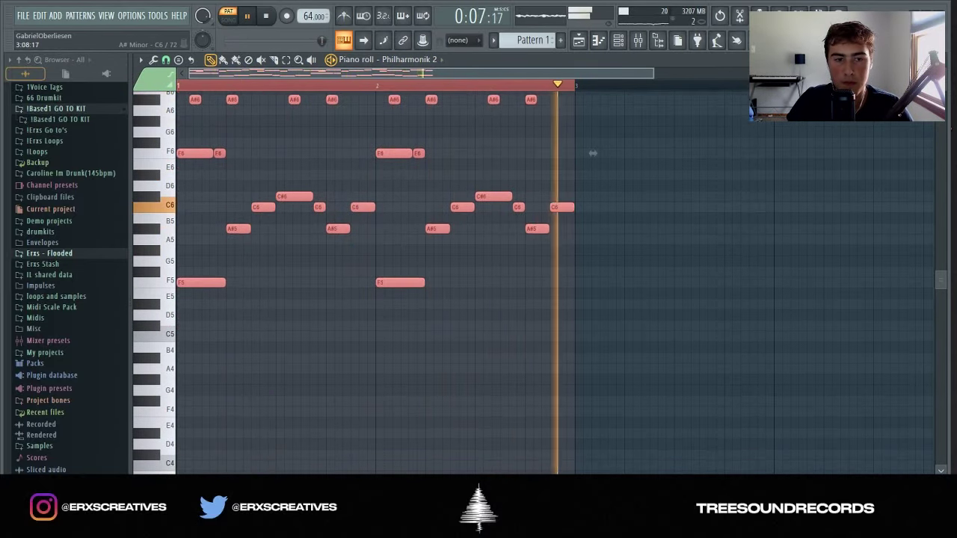
# Try all Philharmonik 2 notes one more semitone higher, and also an octave lower
pyautogui.hotkey('ctrl', 'd')
pyautogui.hotkey('ctrl', 'a')
pyautogui.hotkey('shift', 'Up')
pyautogui.hotkey('shift', 'Up')
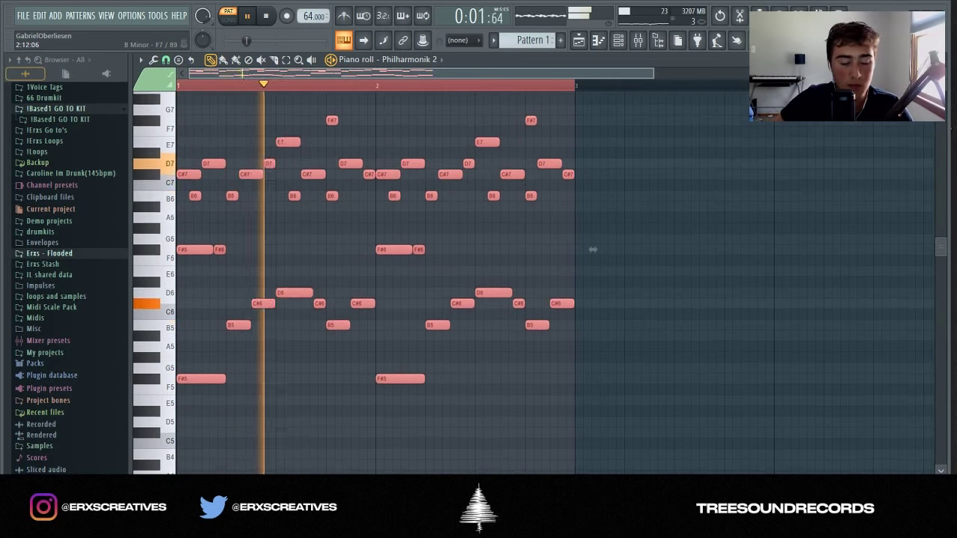
pyautogui.hotkey('shift', 'Down')
pyautogui.hotkey('shift', 'Down')
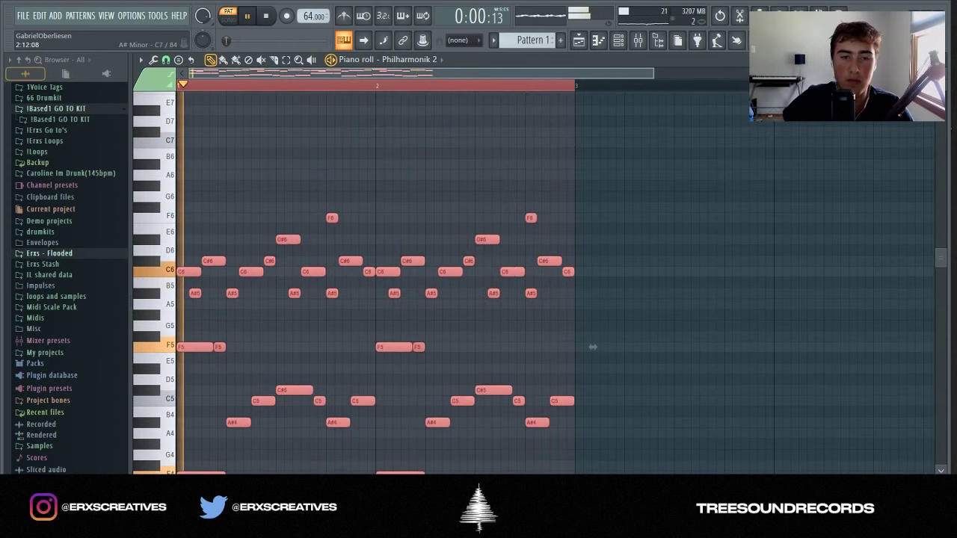
# Try a C7 note at the start of the Kontakt piano roll and return to the Philharmonik 2 notes
pyautogui.click(387, 59)
pyautogui.click(406, 92)
pyautogui.press('space')
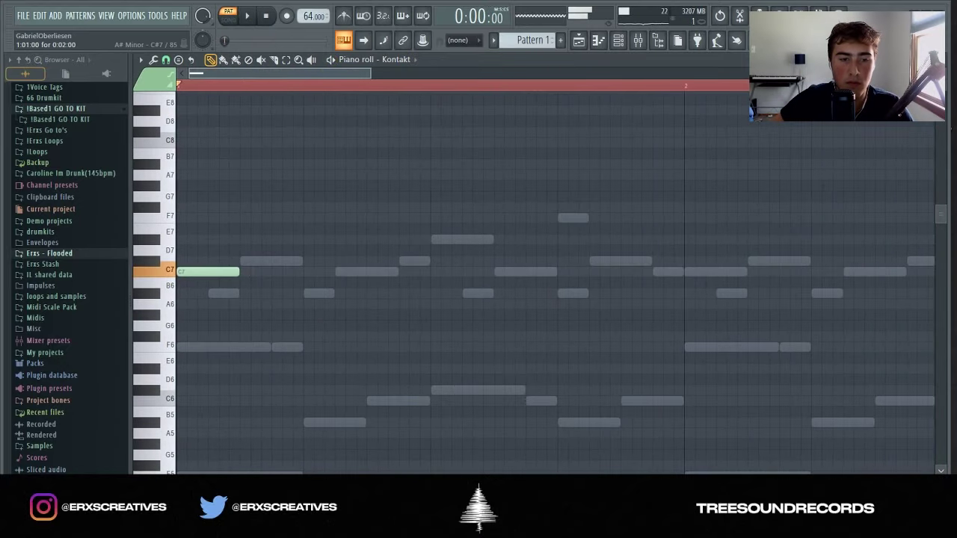
pyautogui.press('Up')
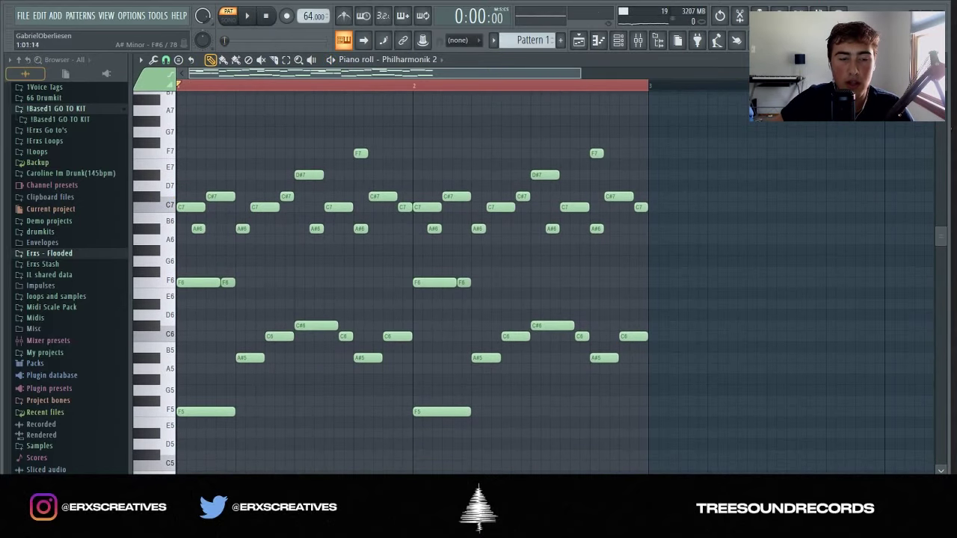
pyautogui.scroll(-1, 411, 277)
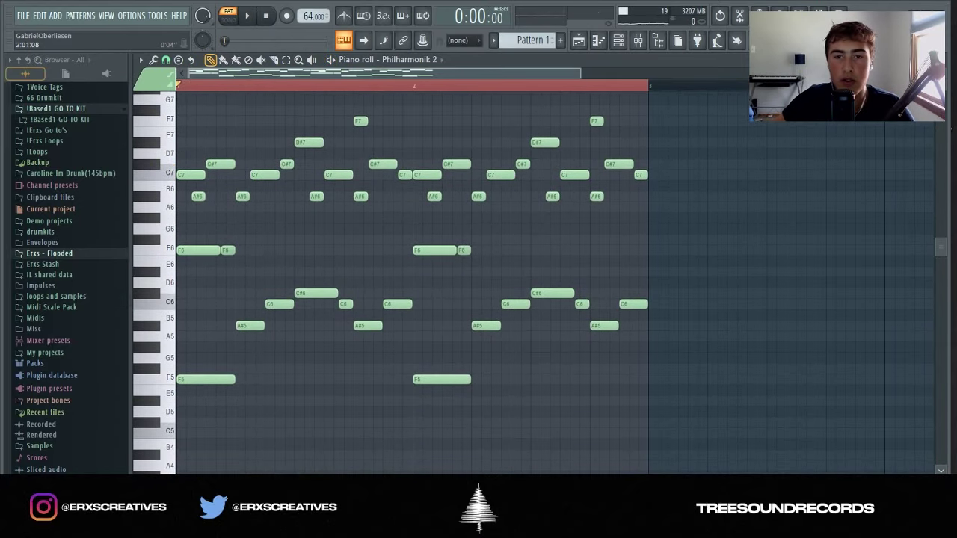
# Switch to the Kontakt channel, check its Bansuri instrument and place a C7 note at the start of its piano roll
pyautogui.click(387, 59)
pyautogui.click(404, 93)
pyautogui.press('F6')
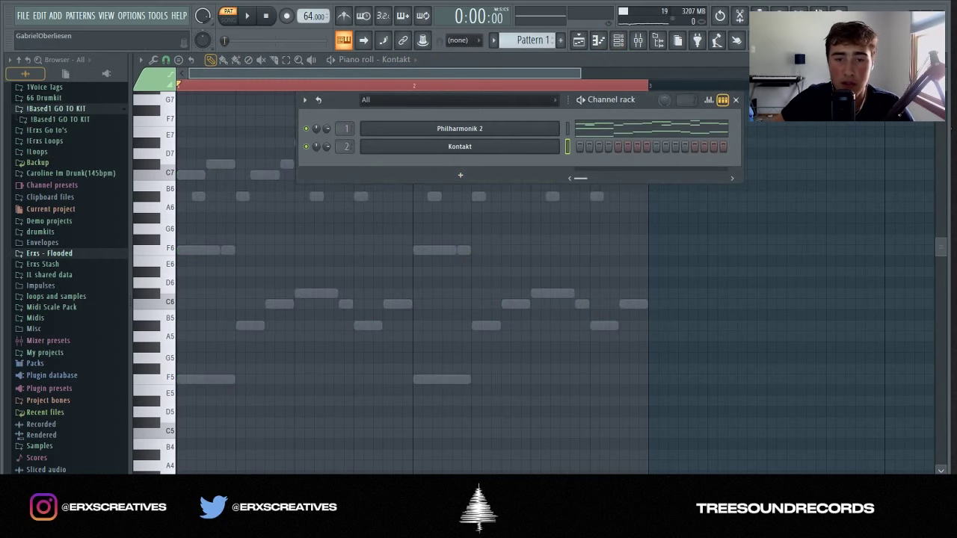
pyautogui.click(459, 146)
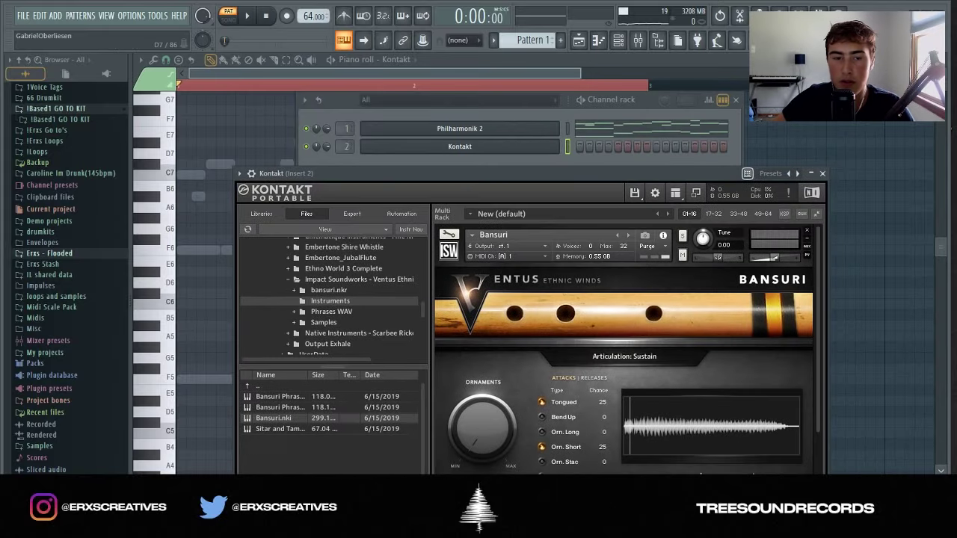
pyautogui.click(219, 174)
pyautogui.scroll(3, 553, 280)
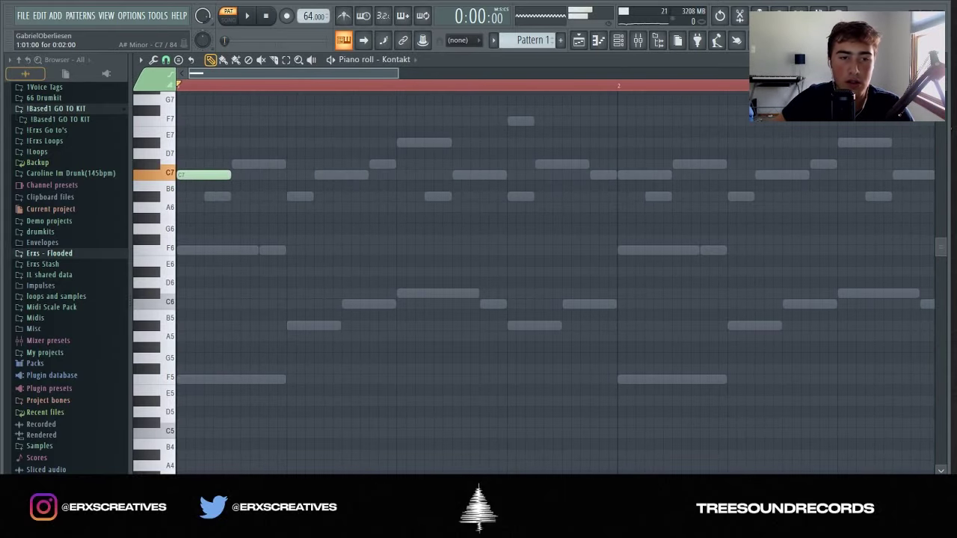
# Add A#6, C#7 and F7 notes in the middle of the first Kontakt bar and play the pattern
pyautogui.press('space')
pyautogui.scroll(3, 553, 280)
pyautogui.press('space')
pyautogui.click(350, 292)
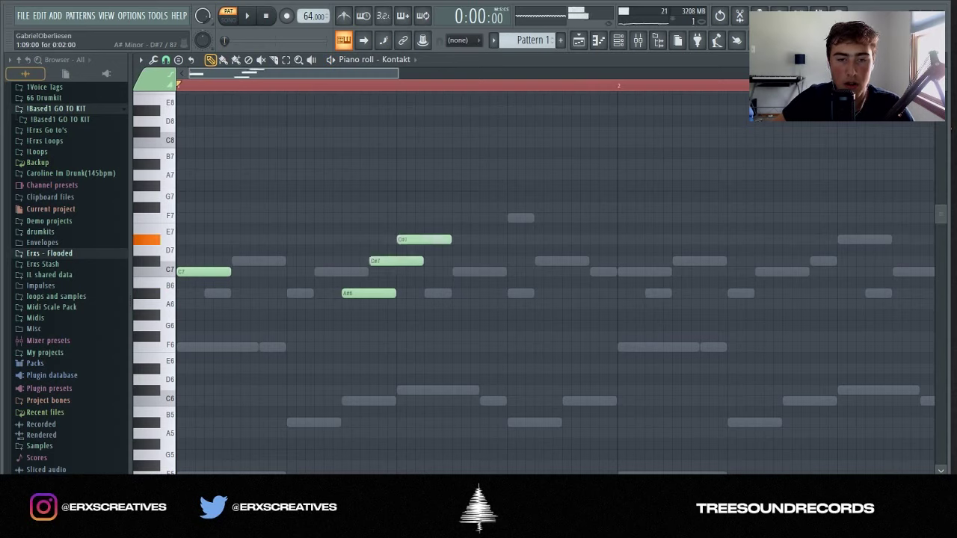
pyautogui.press('space')
pyautogui.hotkey('shift', 'Up')
pyautogui.hotkey('shift', 'Up')
pyautogui.hotkey('shift', 'Up')
pyautogui.hotkey('shift', 'Up')
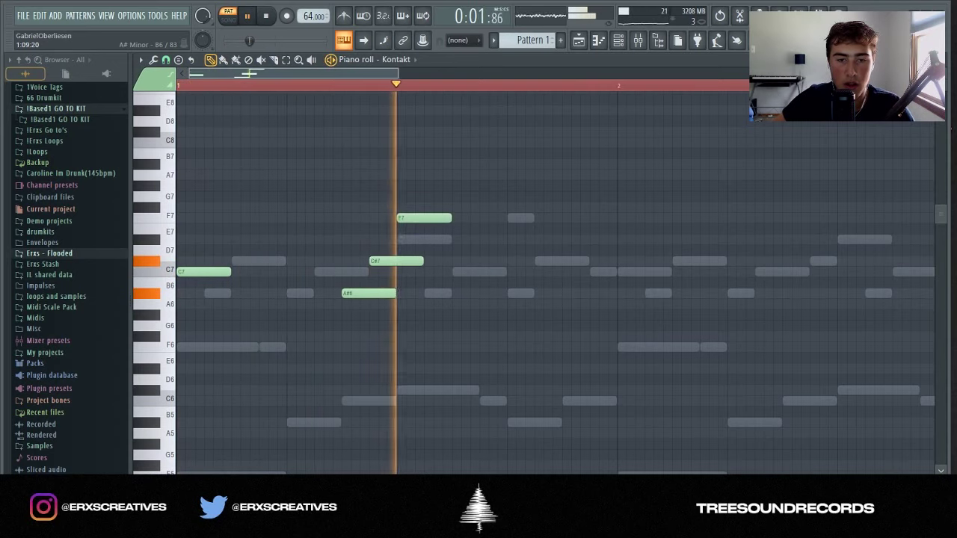
# Shorten the Kontakt A#6 and C#7 notes in the first bar during playback
pyautogui.hotkey('shift', 'Left')
pyautogui.hotkey('shift', 'Left')
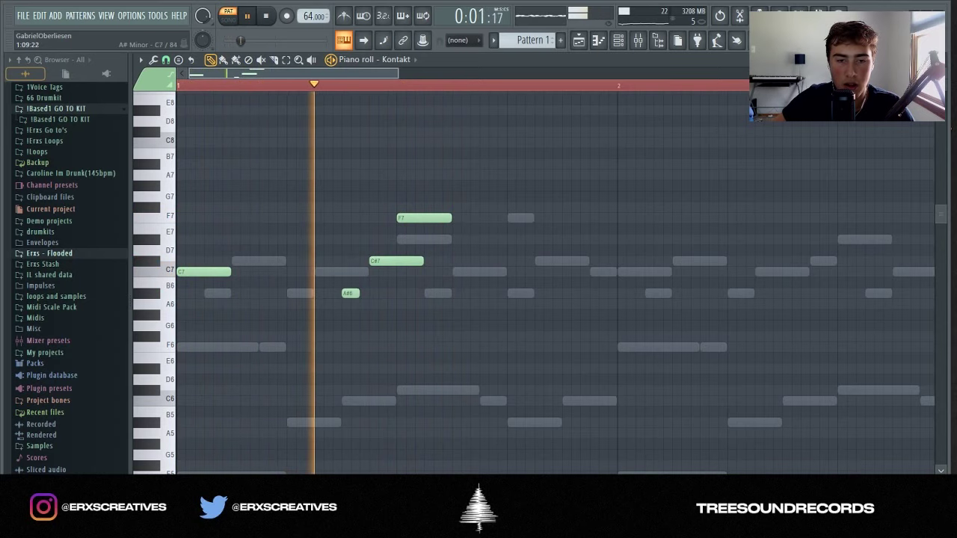
pyautogui.hotkey('shift', 'Left')
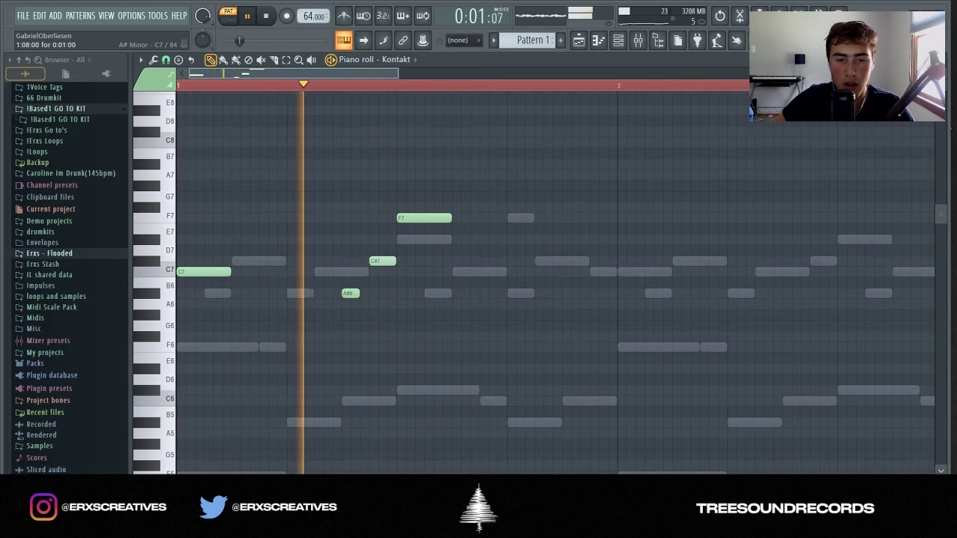
pyautogui.hotkey('shift', 'Right')
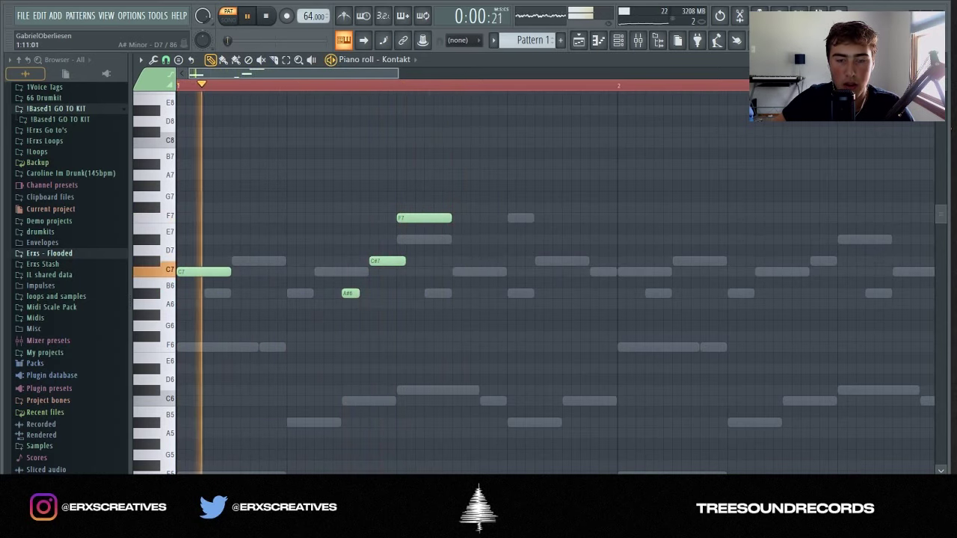
# Complete the first Kontakt bar with D#7, C7, C#7, C7, F6 and A#6 notes and repeat the phrase in the second bar
pyautogui.scroll(2, 196, 73)
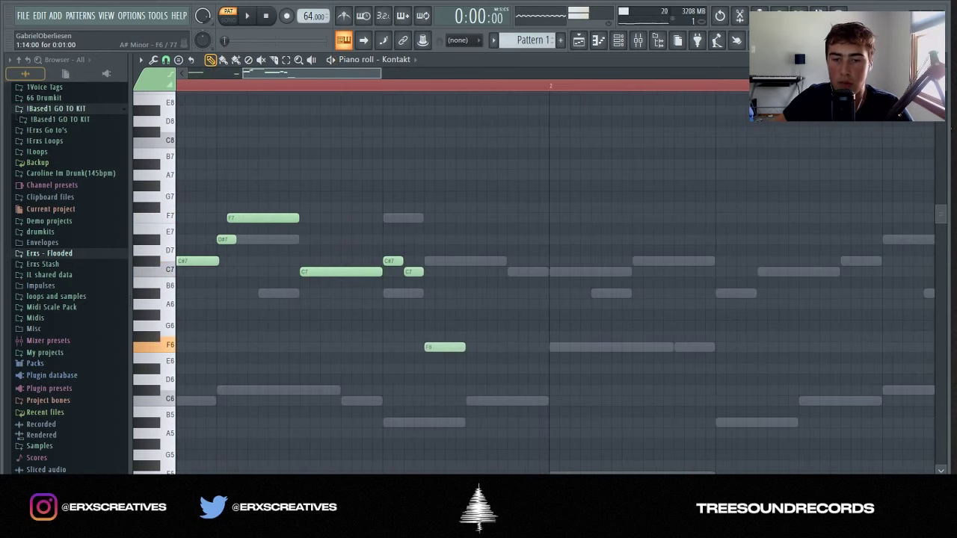
pyautogui.scroll(-2, 221, 73)
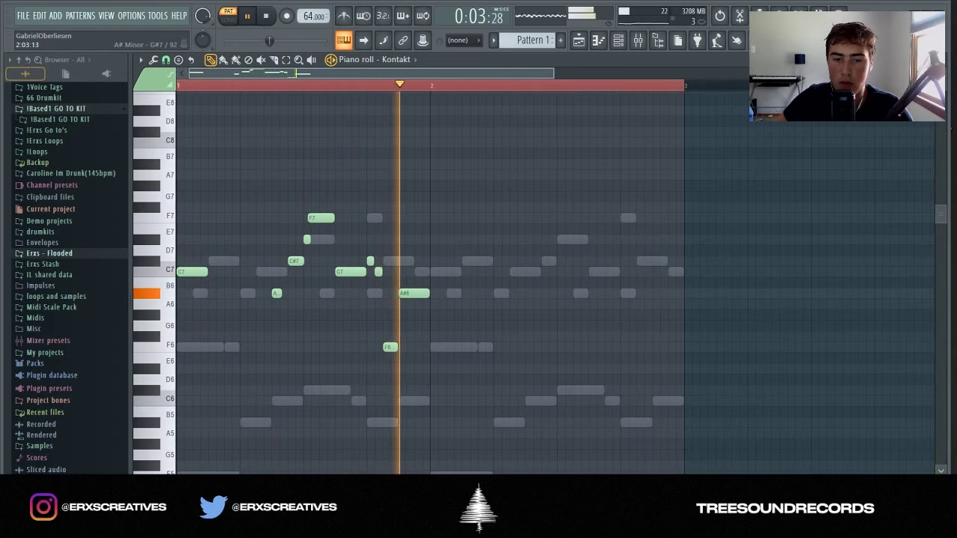
pyautogui.scroll(-1, 213, 73)
pyautogui.scroll(-1, 212, 73)
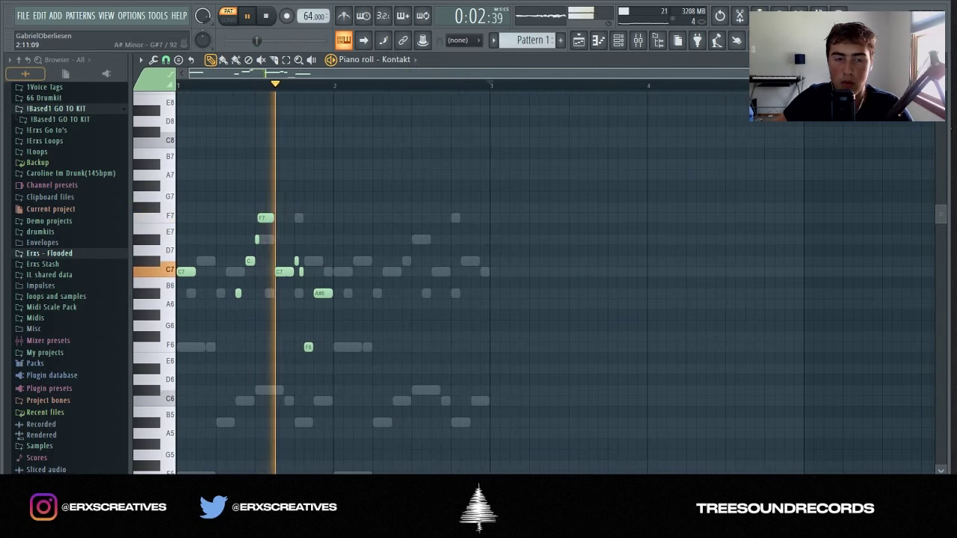
pyautogui.scroll(2, 315, 74)
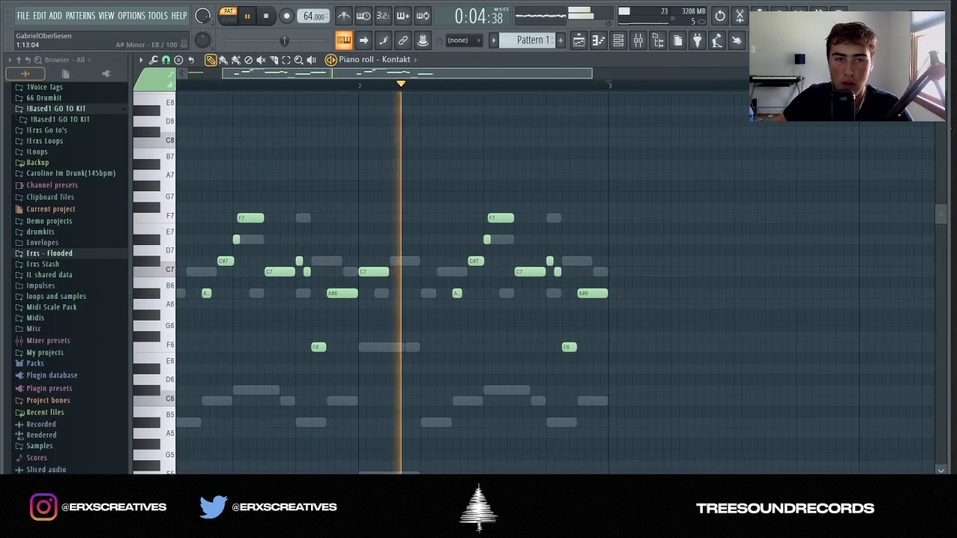
# Try the two Kontakt F6 notes an octave higher at F7
pyautogui.hotkey('ctrl', 'Up')
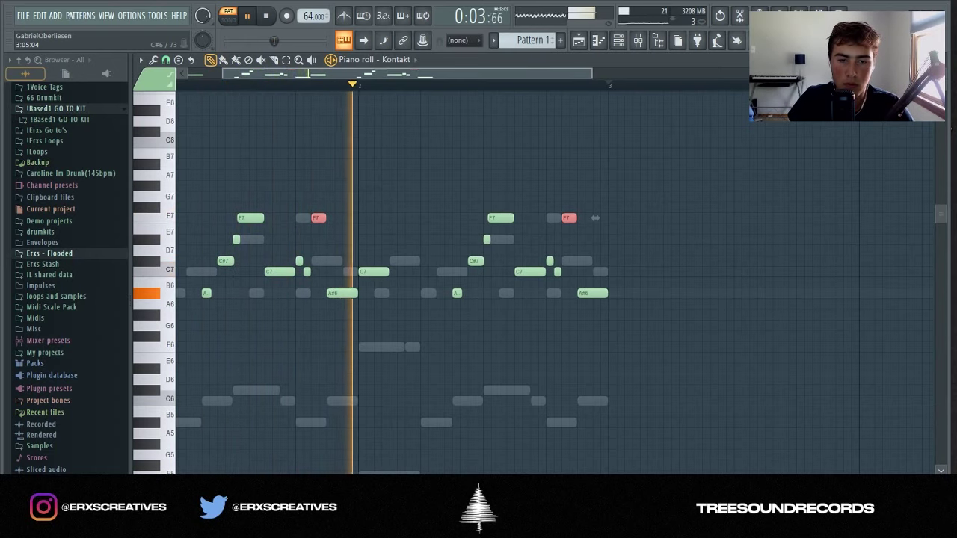
pyautogui.moveTo(594, 218); pyautogui.dragTo(594, 346)
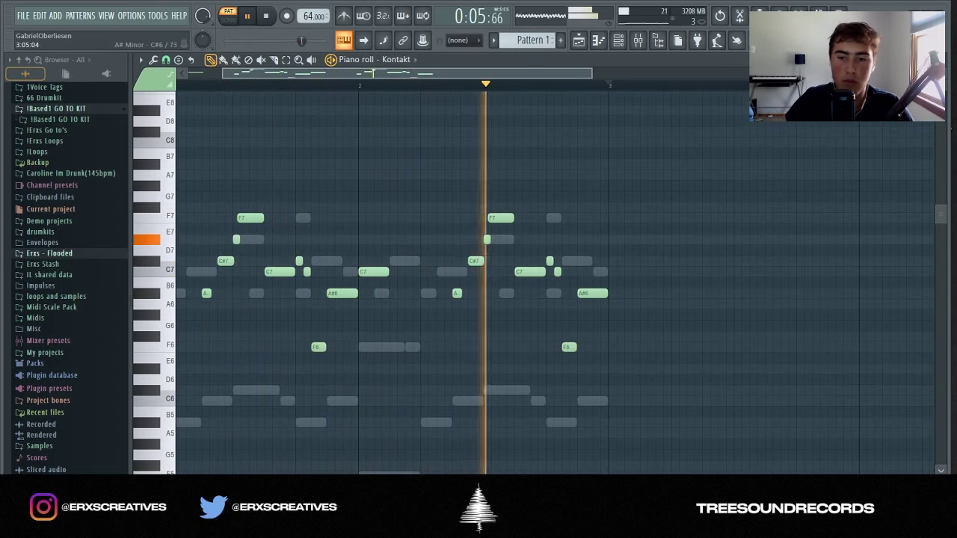
# Load Fruity parametric EQ 2 into slot 1 of Insert 2 and cut the low end with bands 1 and 5
pyautogui.click(637, 39)
pyautogui.press('space')
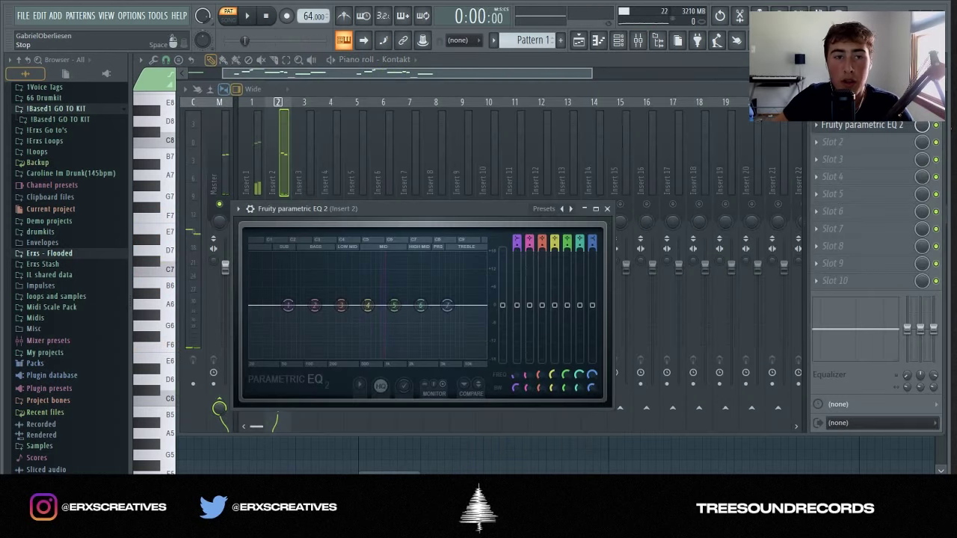
pyautogui.moveTo(359, 209); pyautogui.dragTo(593, 124)
pyautogui.moveTo(519, 220); pyautogui.dragTo(591, 271)
pyautogui.moveTo(625, 221); pyautogui.dragTo(610, 254)
pyautogui.press('space')
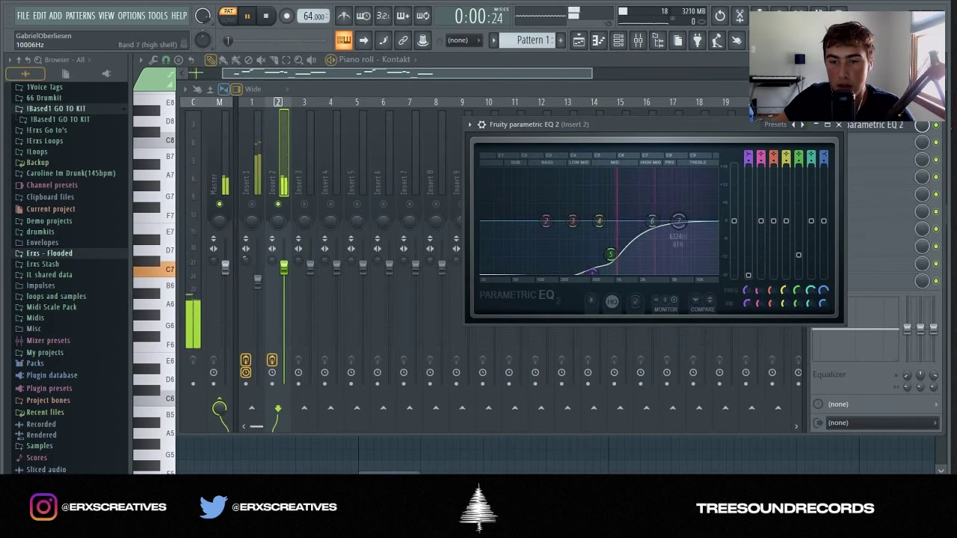
# Boost EQ band 7 to about 16.9 dB at 4163 Hz, shift band 6, and add Fruity Reeverb 2 and MondoMod Stereo to Insert 2
pyautogui.moveTo(677, 220); pyautogui.dragTo(665, 178)
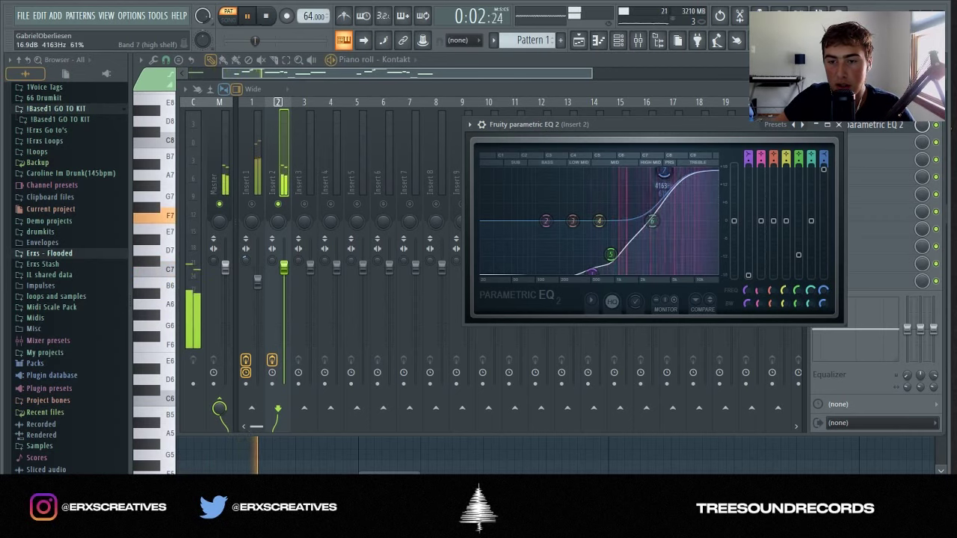
pyautogui.moveTo(652, 220); pyautogui.dragTo(623, 211)
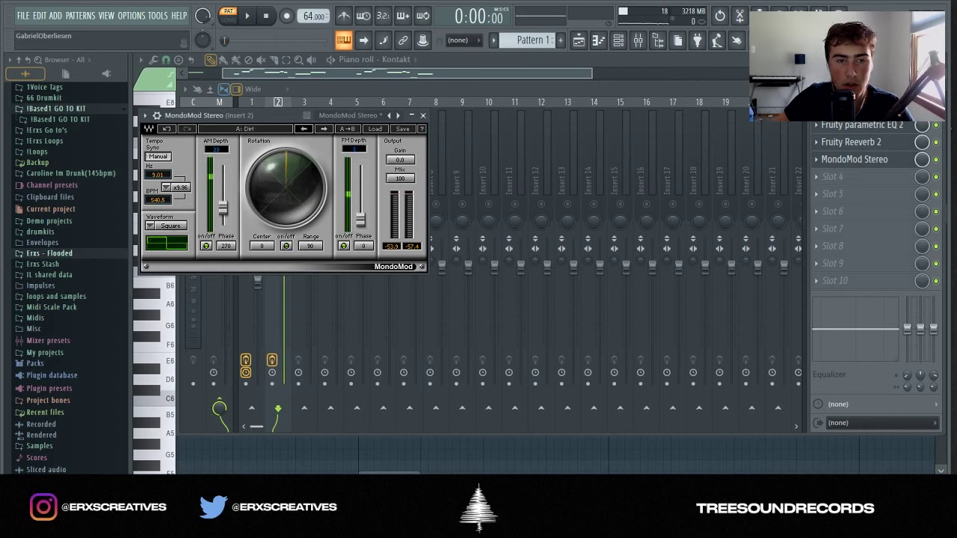
pyautogui.press('F9')
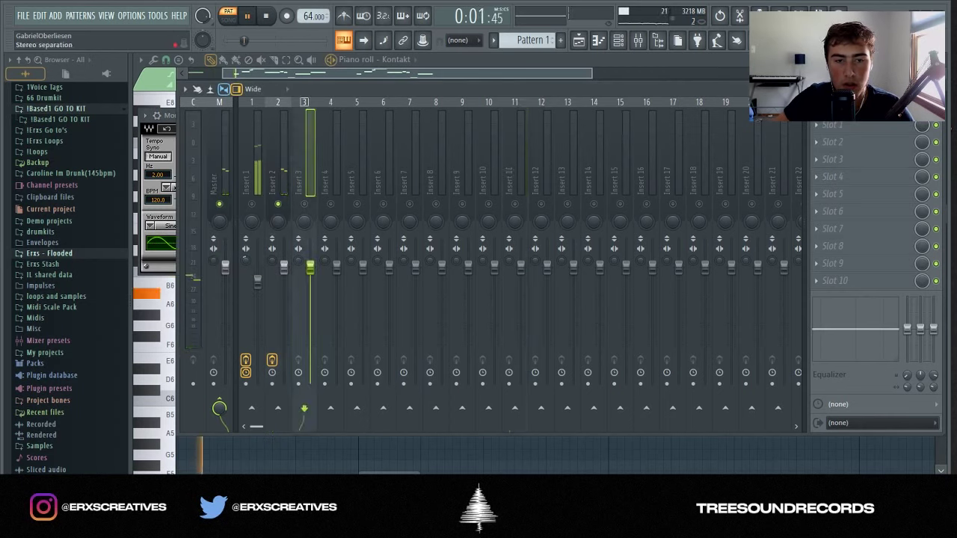
# Load Looperator into slot 4 of Insert 2 and lower its slot mix level
pyautogui.click(831, 176)
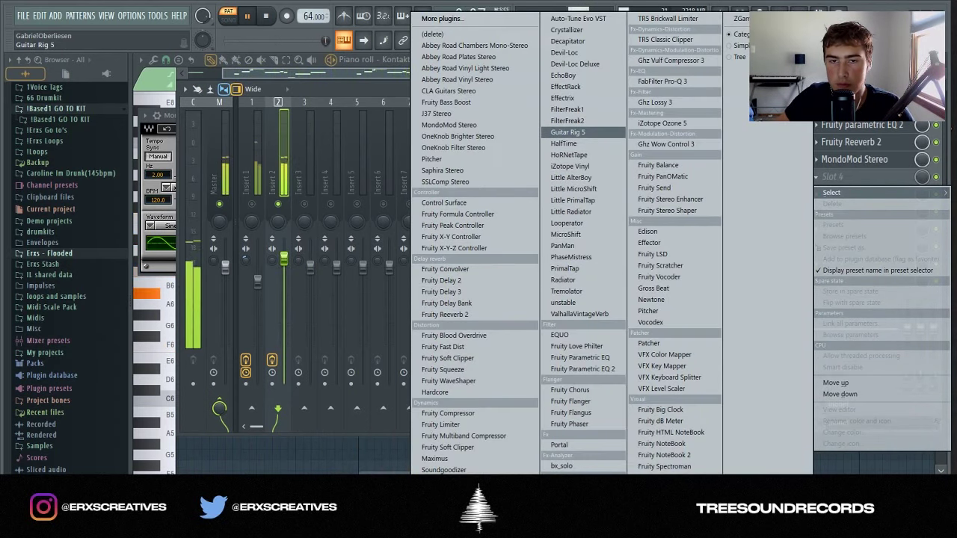
pyautogui.click(566, 223)
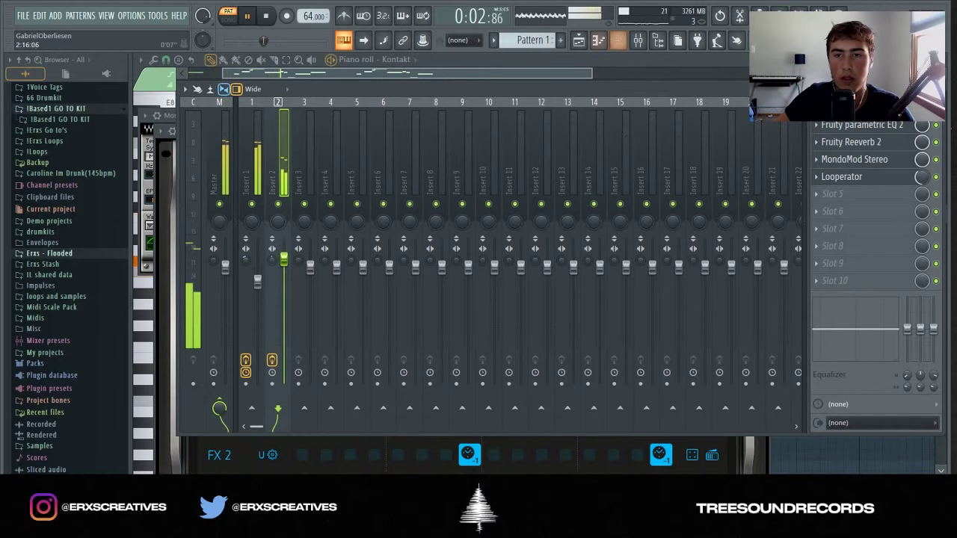
# Add a second Kontakt channel below the Bansuri one, route it to Insert 3, and open its instrument window
pyautogui.press('F6')
pyautogui.click(460, 146)
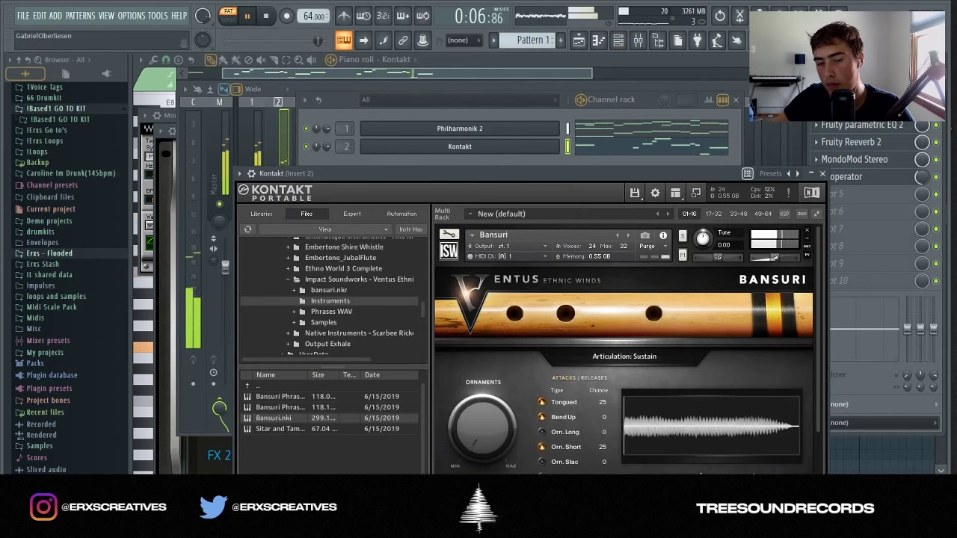
pyautogui.press('space')
pyautogui.hotkey('alt', 'c')
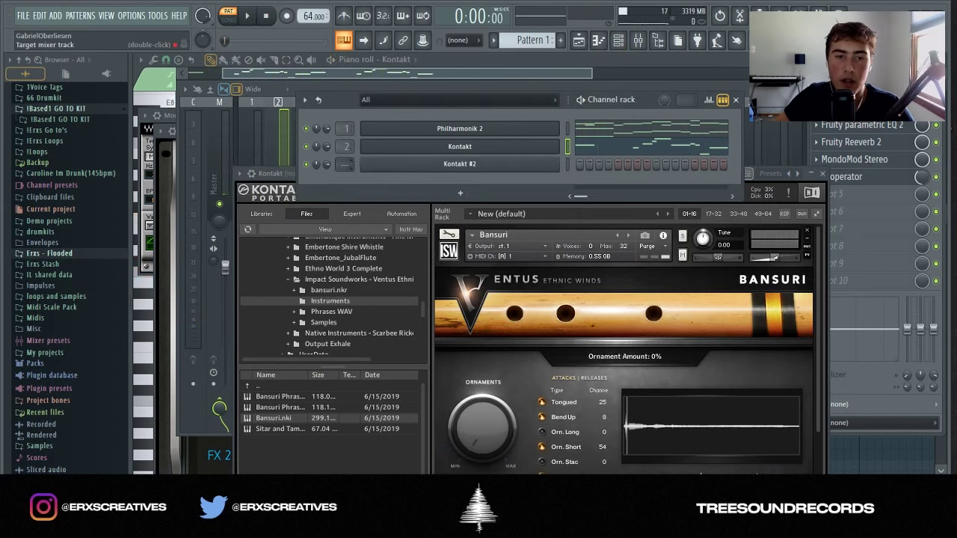
pyautogui.hotkey('ctrl', 'l')
pyautogui.click(459, 164)
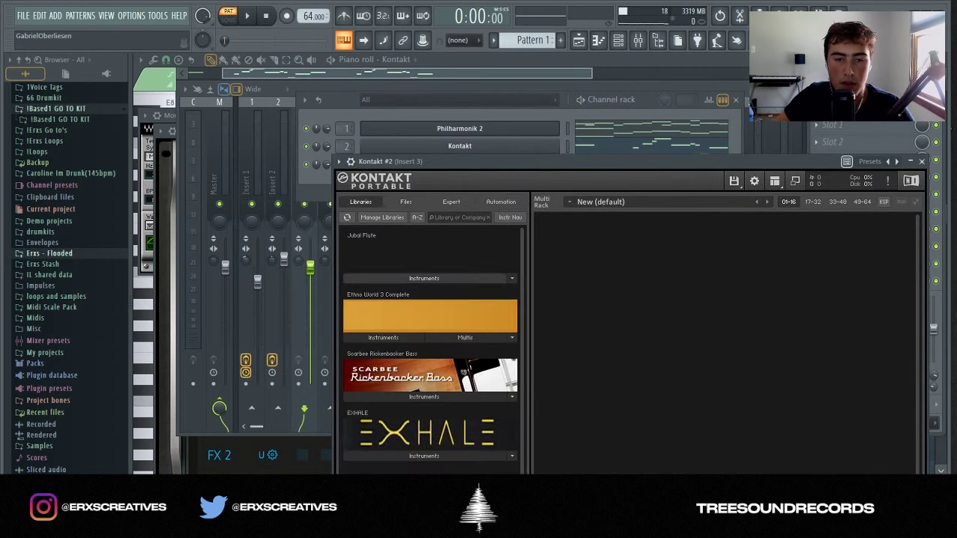
# Load the Scarbee Rickenbacker Bass instrument into Kontakt #2
pyautogui.click(424, 396)
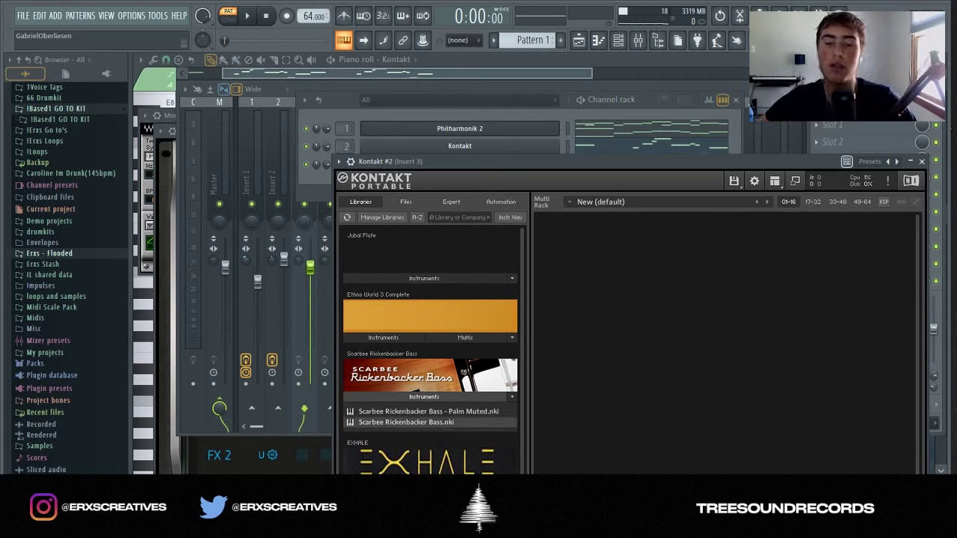
pyautogui.doubleClick(406, 422)
pyautogui.press('F7')
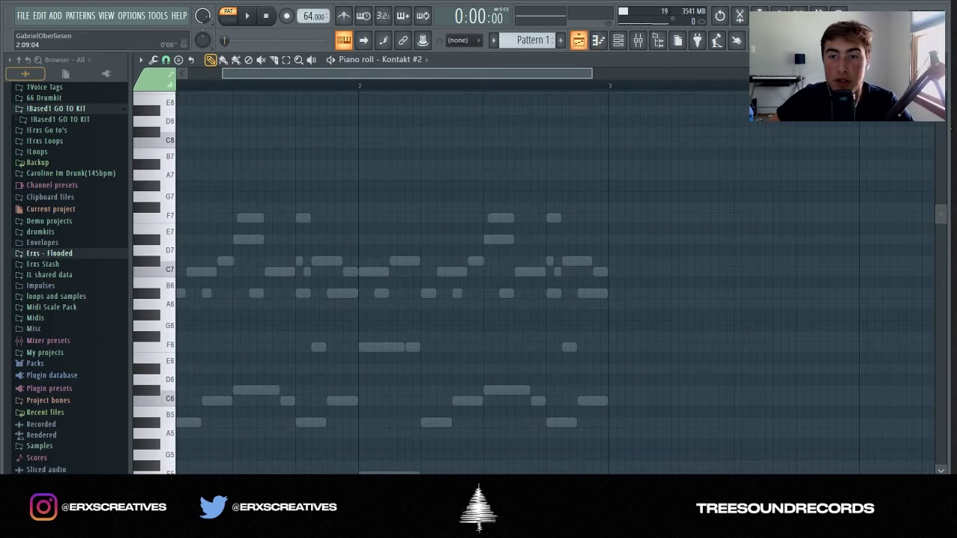
pyautogui.press('F6')
pyautogui.click(459, 164)
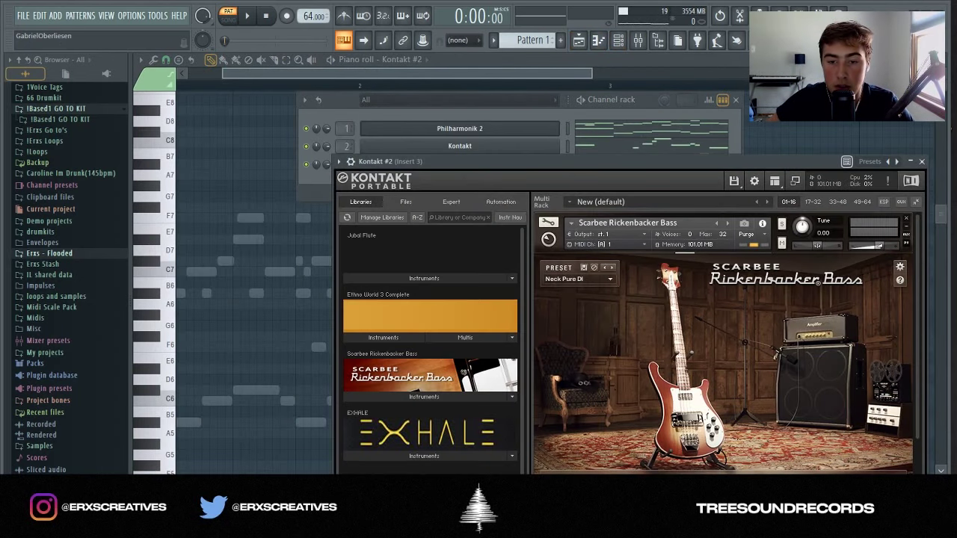
# Write a two-bar bassline for Kontakt #2 with F3, A#3, C4 and C#4 notes, undoing the overlapping first attempt
pyautogui.click(568, 161)
pyautogui.rightClick(568, 160)
pyautogui.press('F9')
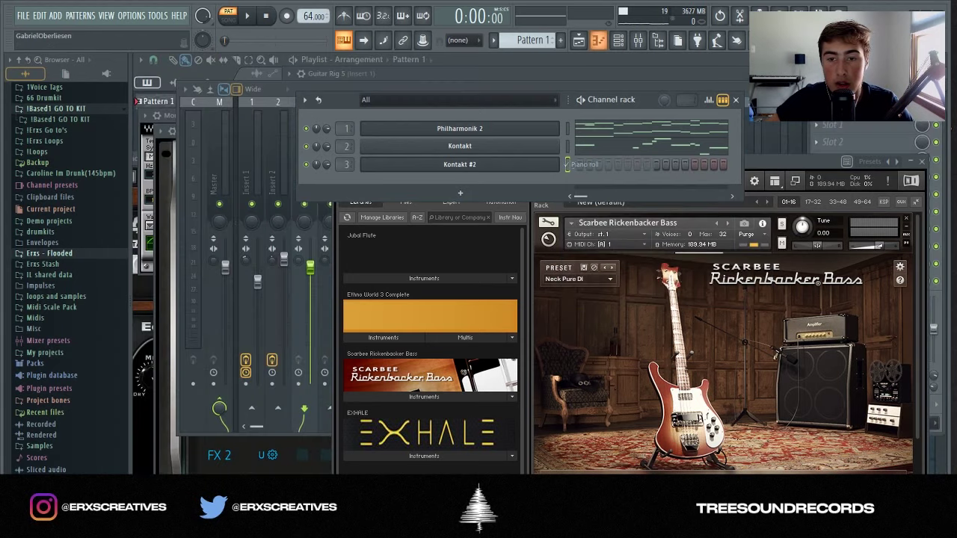
pyautogui.rightClick(562, 158)
pyautogui.click(590, 164)
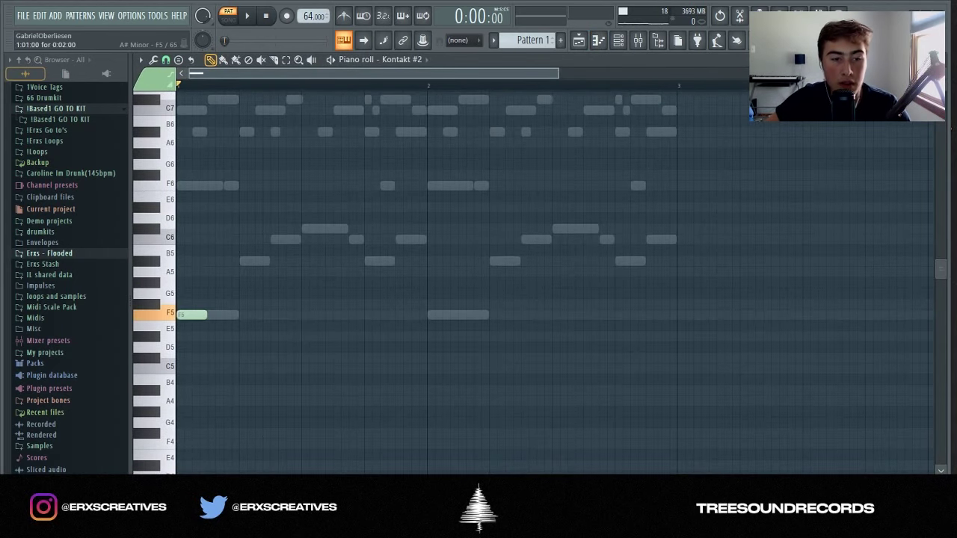
pyautogui.press('space')
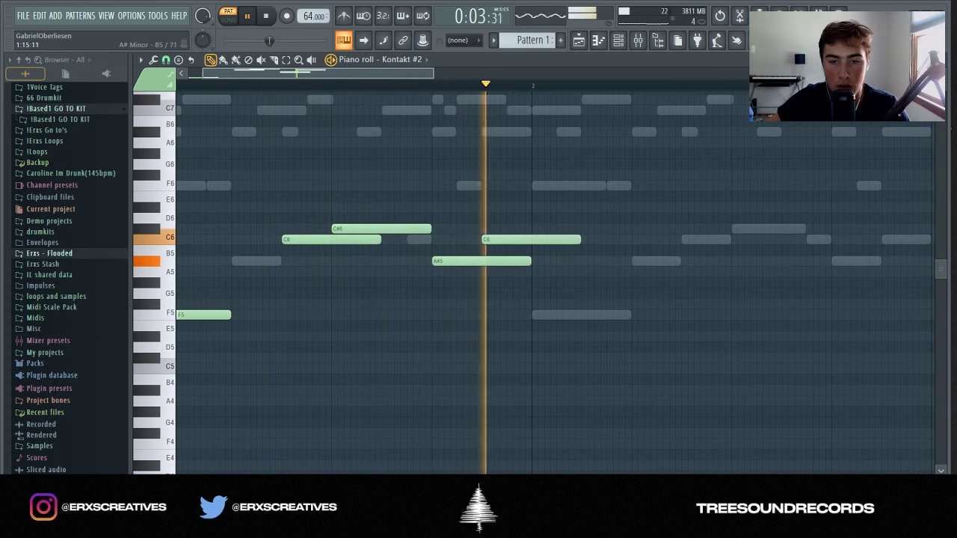
pyautogui.press('space')
pyautogui.hotkey('ctrl', 'z')
pyautogui.hotkey('ctrl', 'z')
pyautogui.press('space')
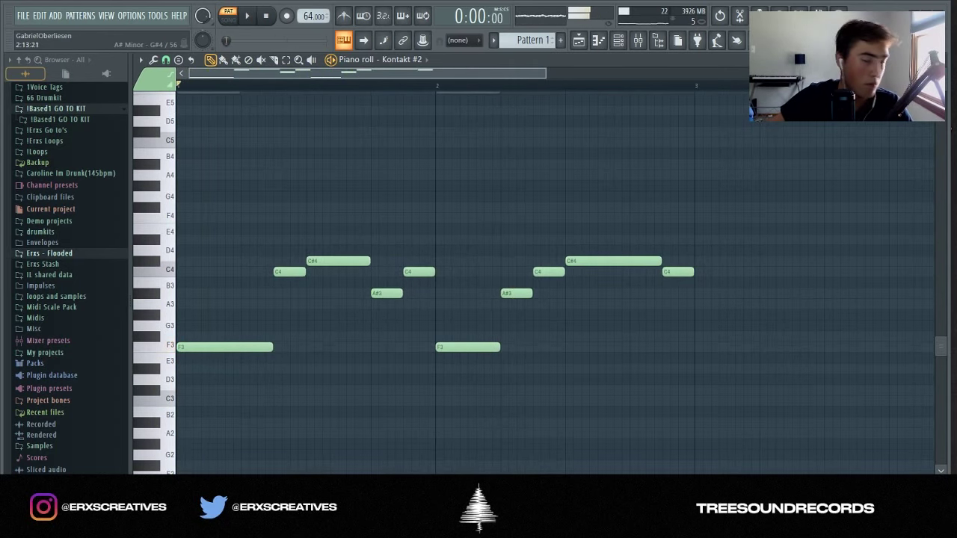
# Load Guitar Rig 5 on Insert 3 with the Vintage Bass preset from Bass Amps, and lower the soloed track to about -9.4 dB
pyautogui.press('F9')
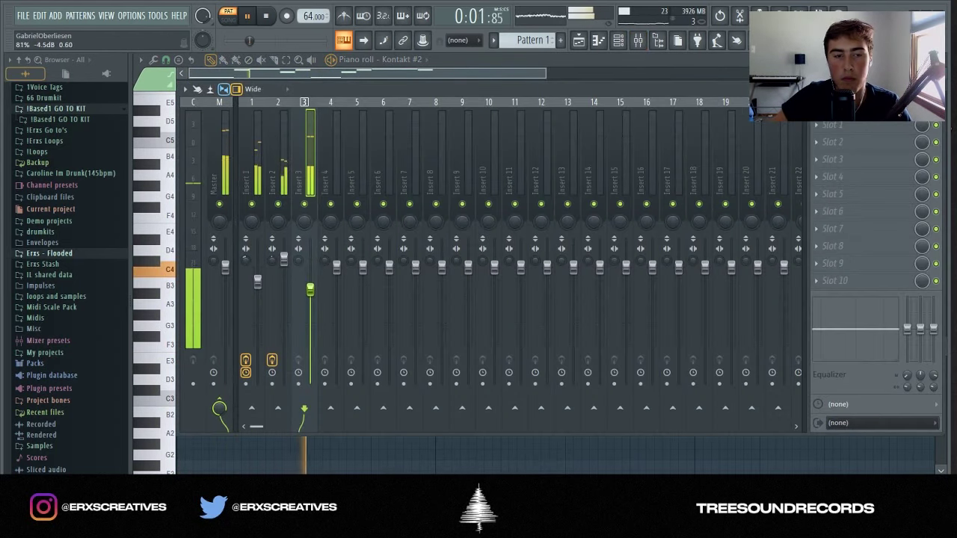
pyautogui.press('space')
pyautogui.click(829, 142)
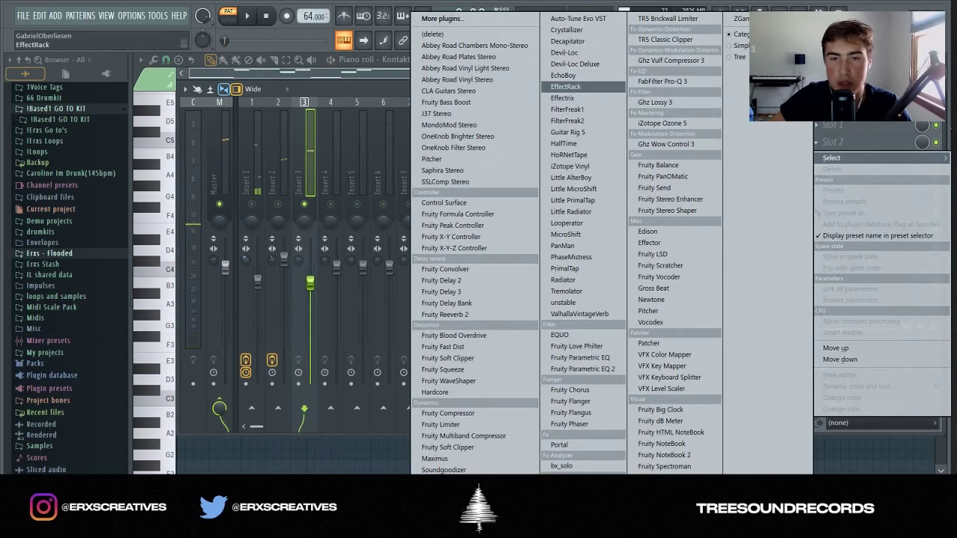
pyautogui.click(583, 133)
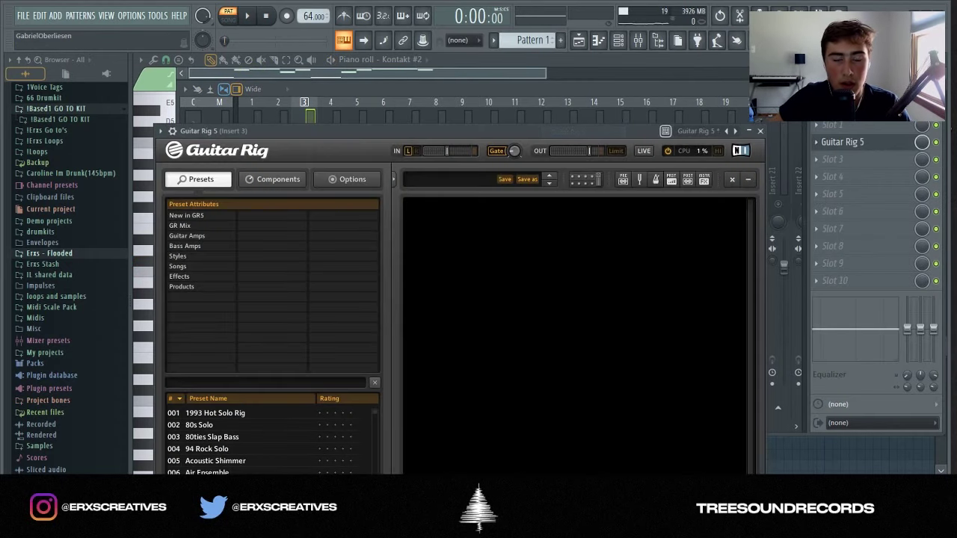
pyautogui.click(185, 246)
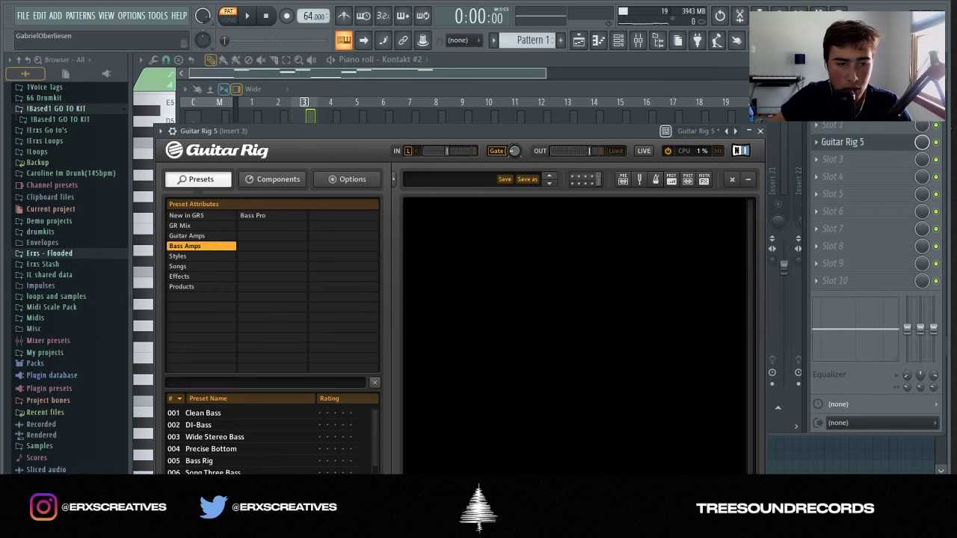
pyautogui.scroll(-4, 269, 441)
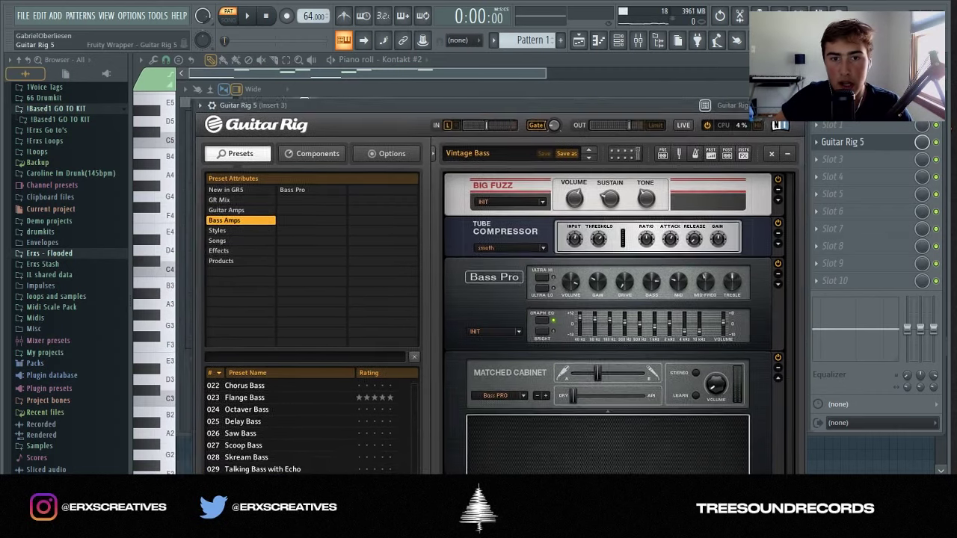
pyautogui.press('F9')
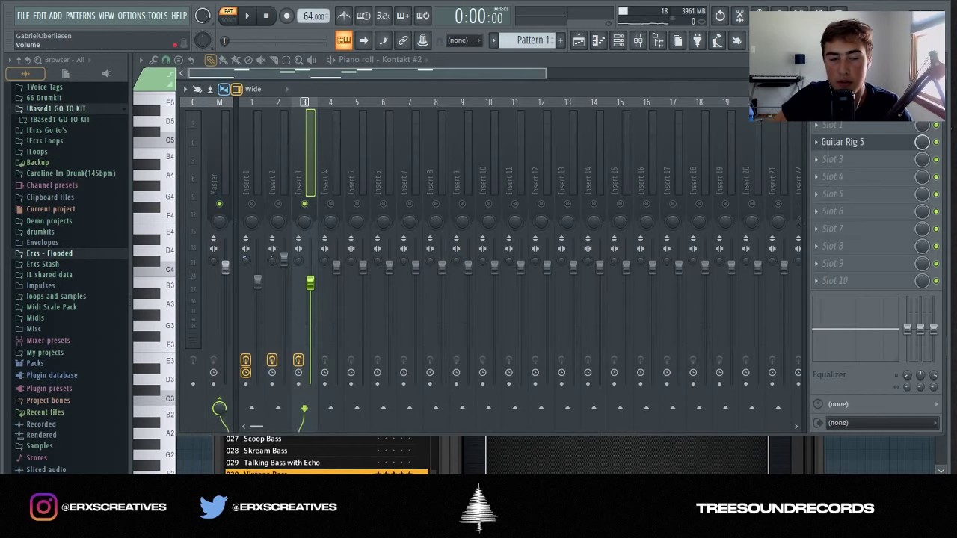
pyautogui.press('space')
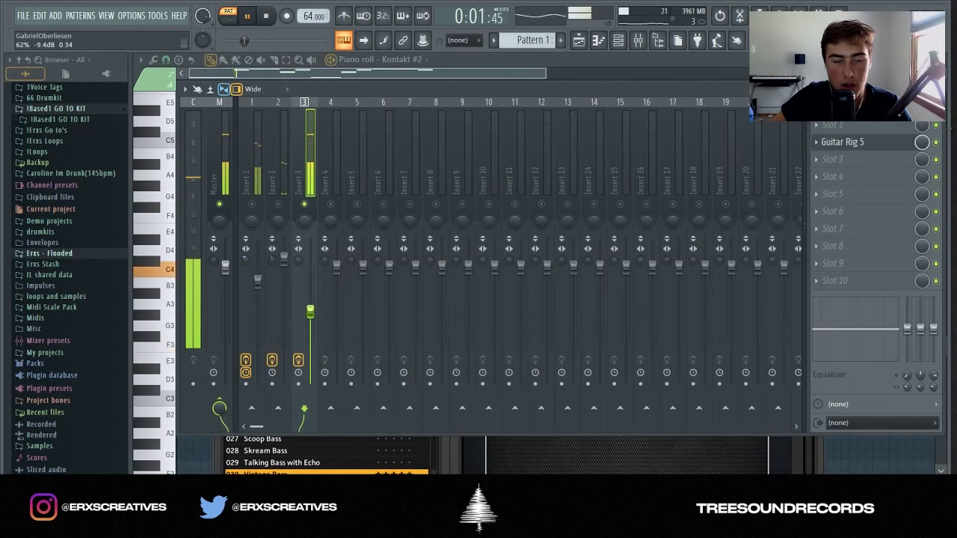
# Add Fruity parametric EQ 2 after Guitar Rig 5 on Insert 3, boost bands 5, 6 and 7, then rebalance and unsolo the track
pyautogui.click(859, 142)
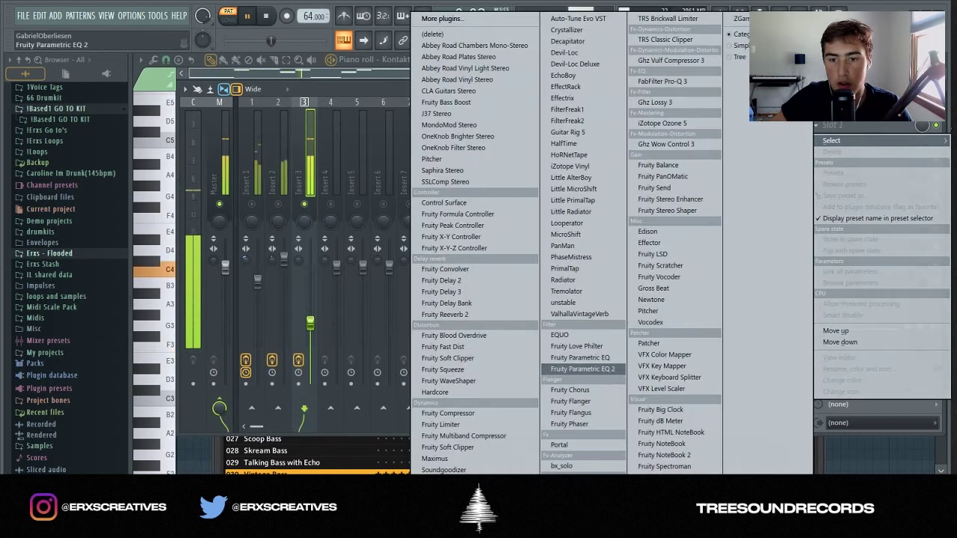
pyautogui.click(604, 367)
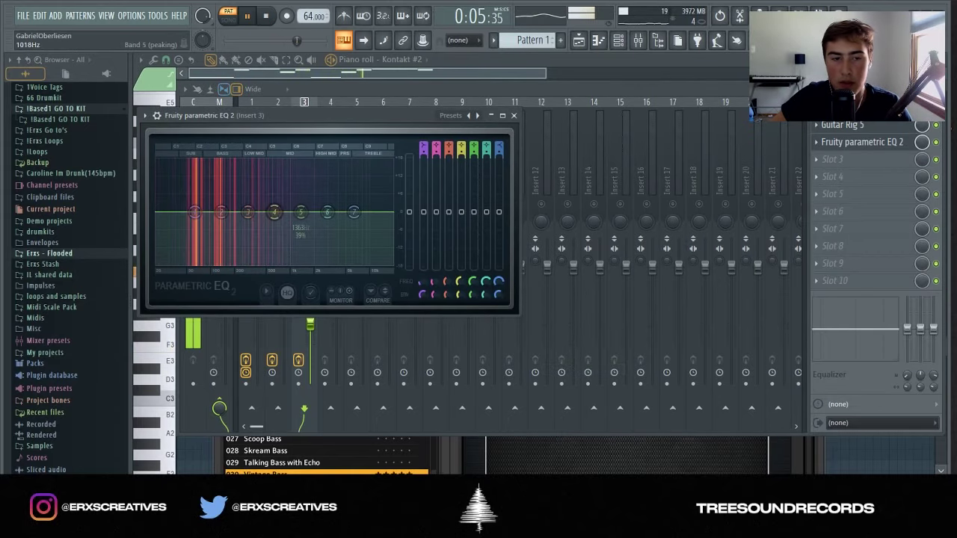
pyautogui.moveTo(301, 212); pyautogui.dragTo(352, 204)
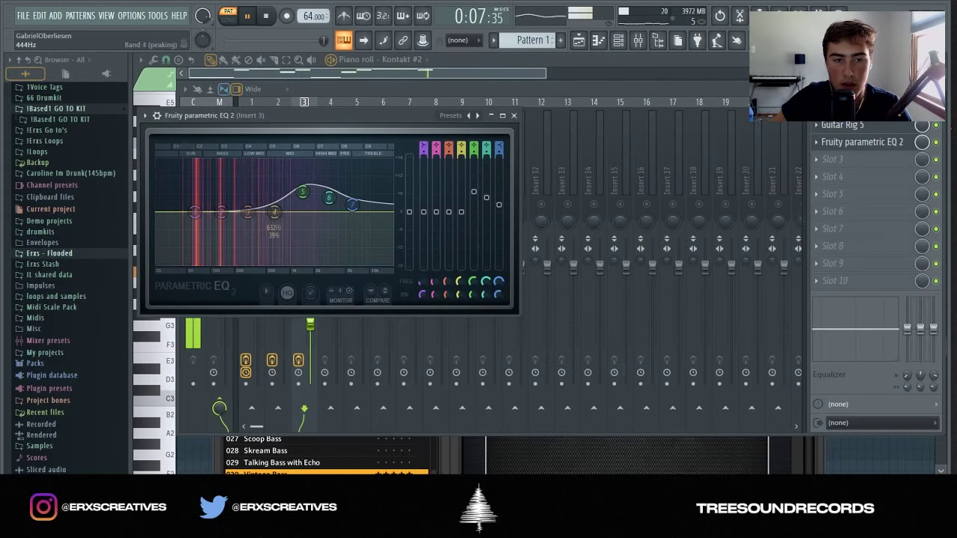
pyautogui.moveTo(248, 211); pyautogui.dragTo(250, 204)
pyautogui.press('F9')
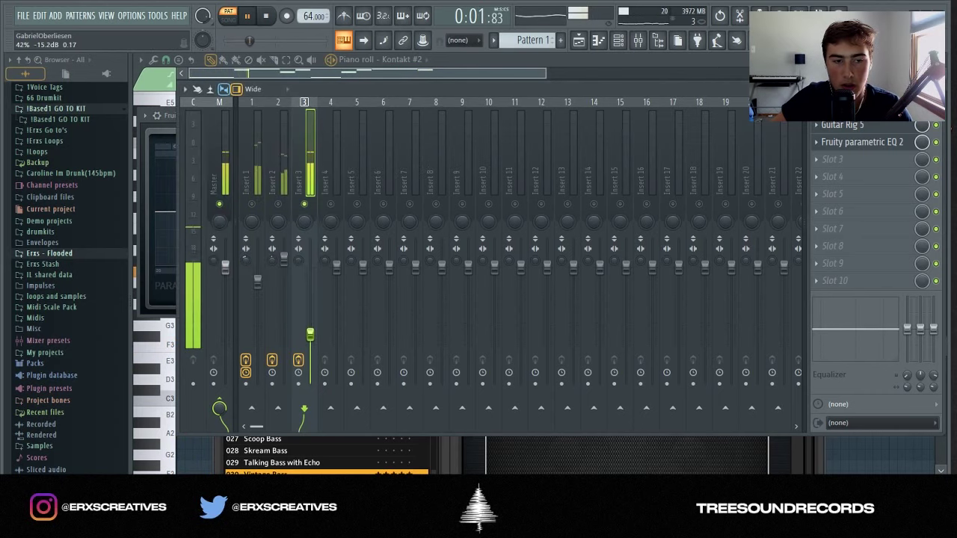
pyautogui.rightClick(304, 203)
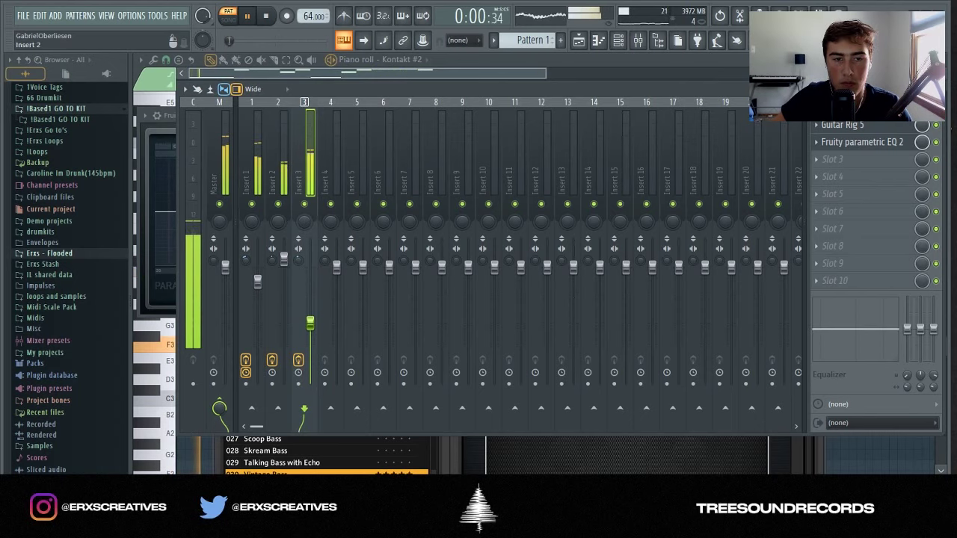
# Stop playback and split Pattern 1 by channel into separate playlist patterns
pyautogui.press('space')
pyautogui.press('F5')
pyautogui.click(532, 40)
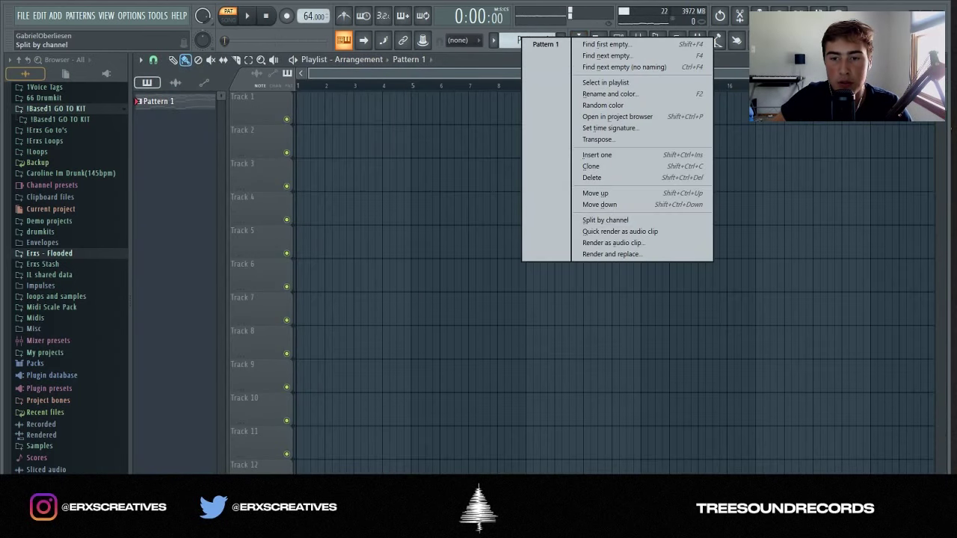
pyautogui.click(591, 218)
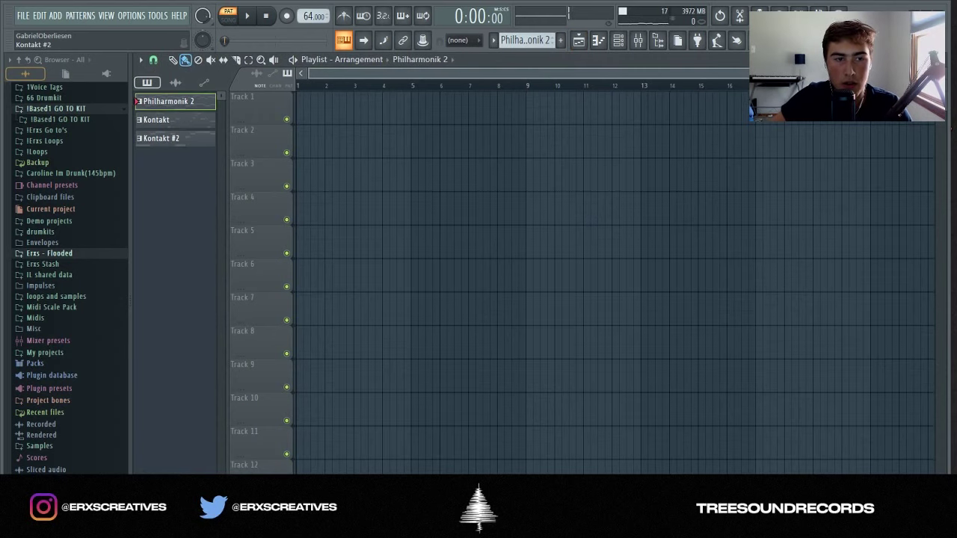
# Place the three split patterns on Tracks 1 to 3, repeat them, and thin out the Kontakt and Kontakt #2 clips for variation
pyautogui.keyDown('shift'); pyautogui.click(160, 139); pyautogui.keyUp('shift')
pyautogui.moveTo(160, 138); pyautogui.dragTo(299, 97)
pyautogui.hotkey('ctrl', 'b')
pyautogui.hotkey('ctrl', 'b')
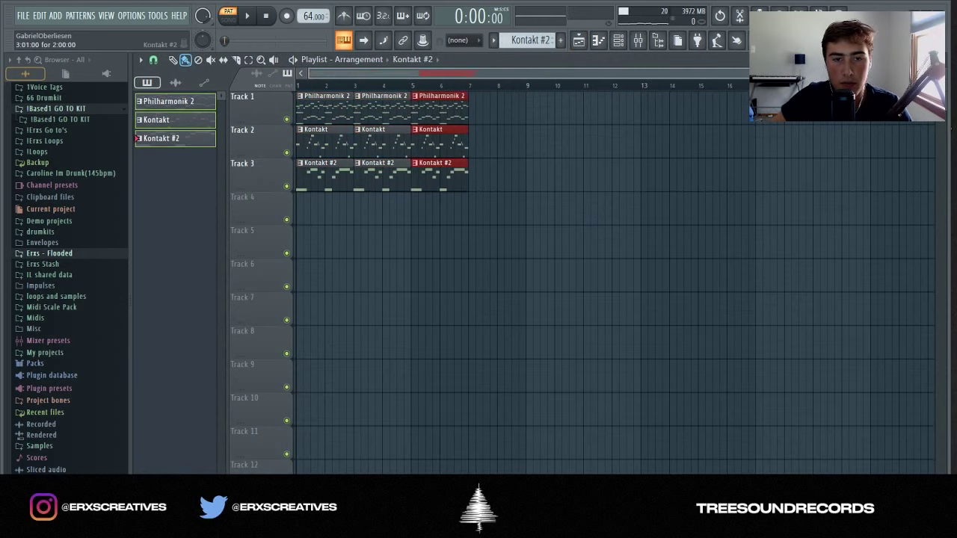
pyautogui.press('Delete')
# Record the arrangement in Edison on the Master, declick its start and end, and place the audio on Track 6
pyautogui.hotkey('ctrl', 'e')
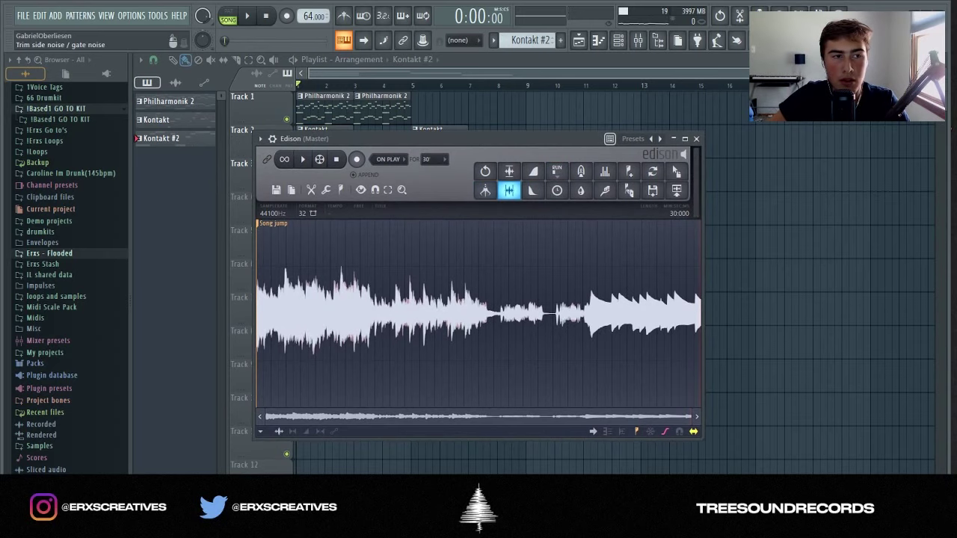
pyautogui.rightClick(321, 328)
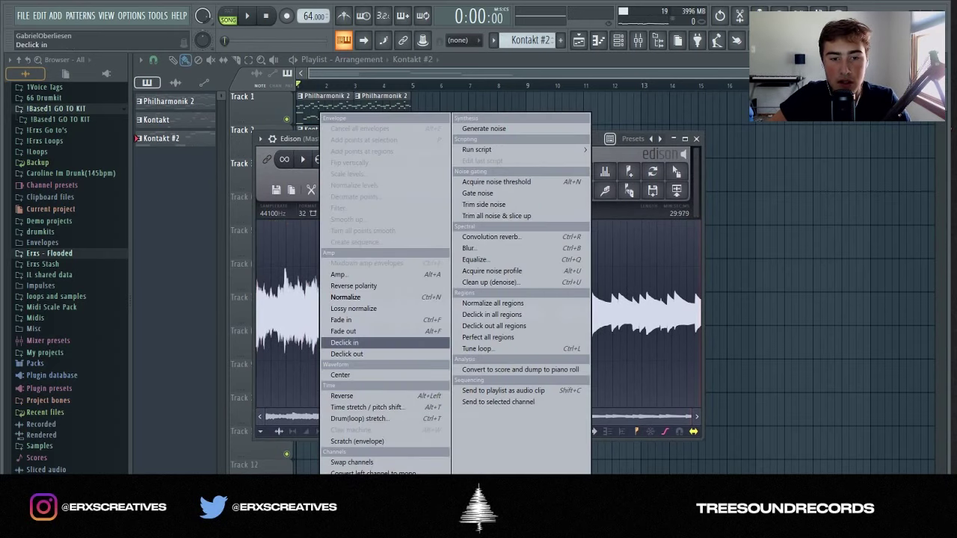
pyautogui.click(352, 343)
pyautogui.rightClick(320, 314)
pyautogui.click(374, 349)
pyautogui.click(676, 171)
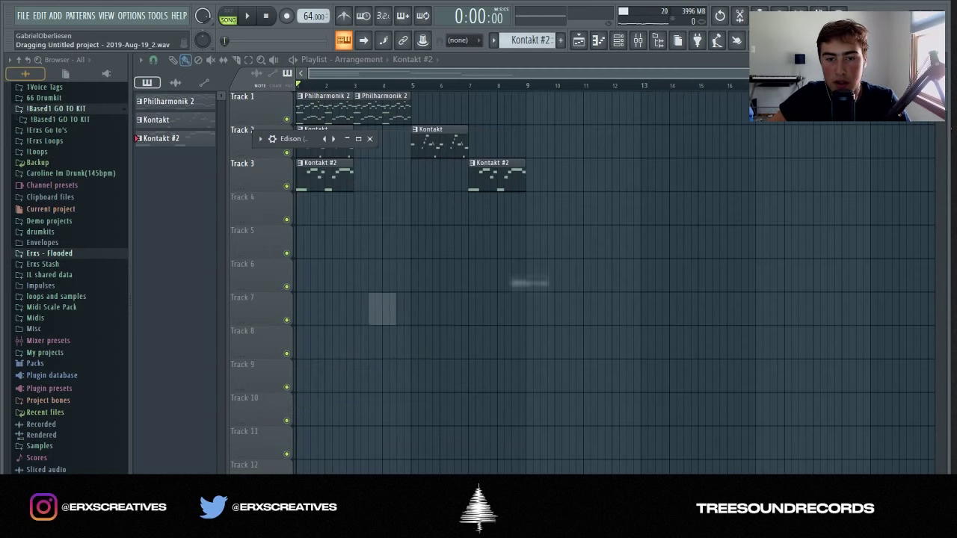
pyautogui.click(377, 305)
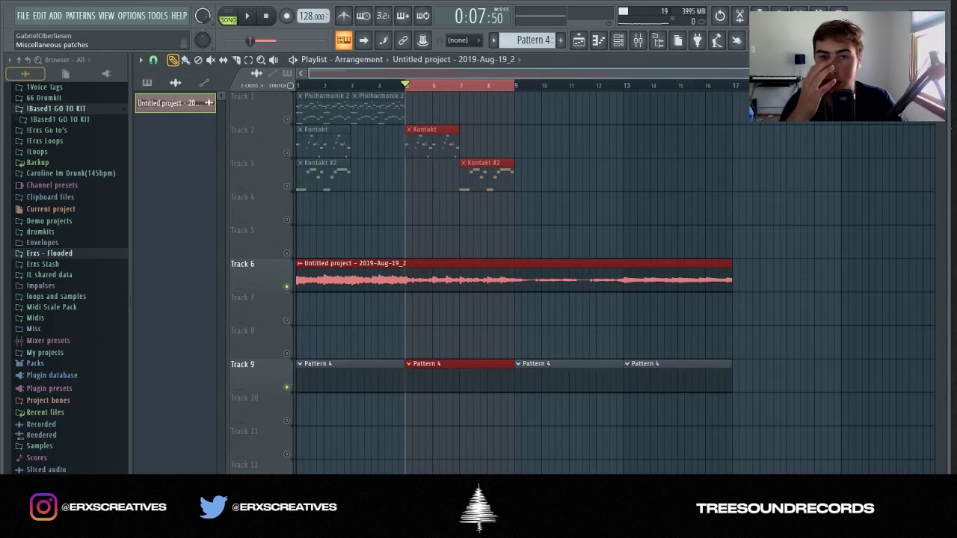
# Browse the Erxs - Flooded kit and add the Rim - Kids and HH - Hitter samples and the Ratata - 92 loop
pyautogui.click(49, 252)
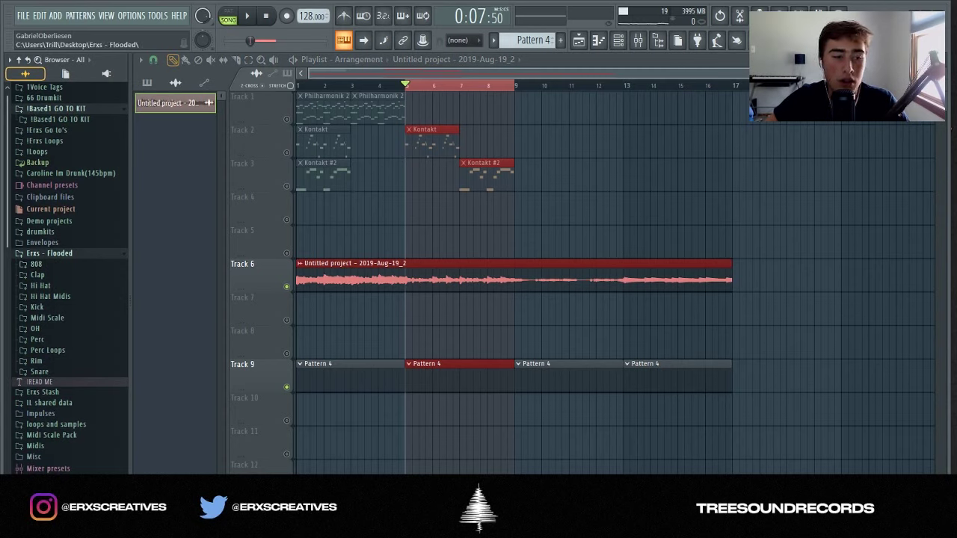
pyautogui.click(36, 263)
pyautogui.click(36, 264)
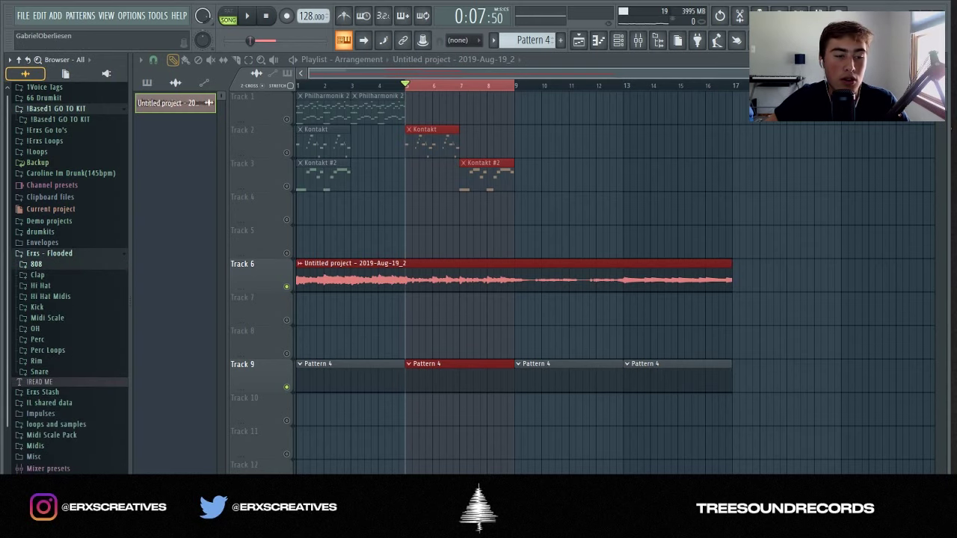
pyautogui.click(36, 360)
pyautogui.click(36, 360)
pyautogui.click(36, 360)
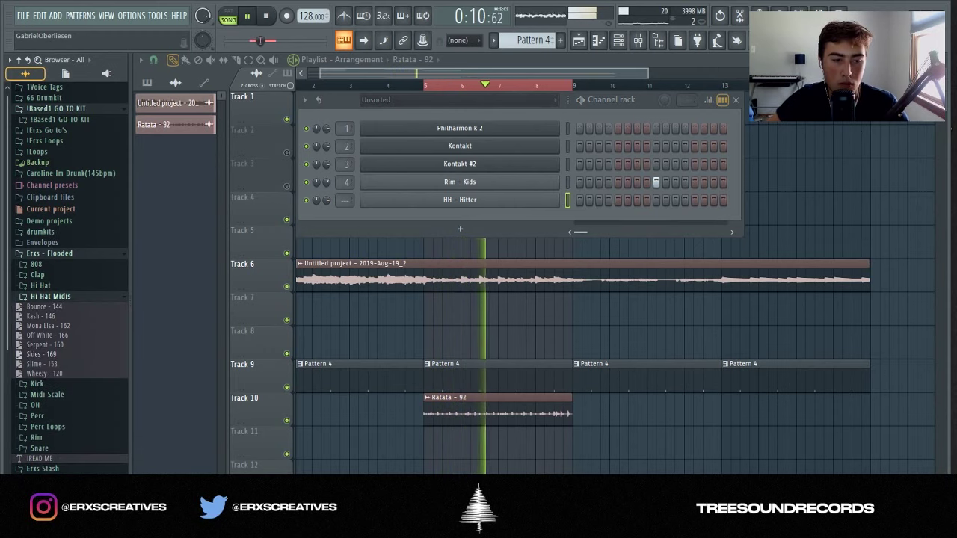
# Apply the Wheezy - 120 hi-hat MIDI to the HH - Hitter channel and open it in the piano roll
pyautogui.moveTo(45, 373); pyautogui.dragTo(459, 200)
pyautogui.click(568, 325)
pyautogui.rightClick(568, 196)
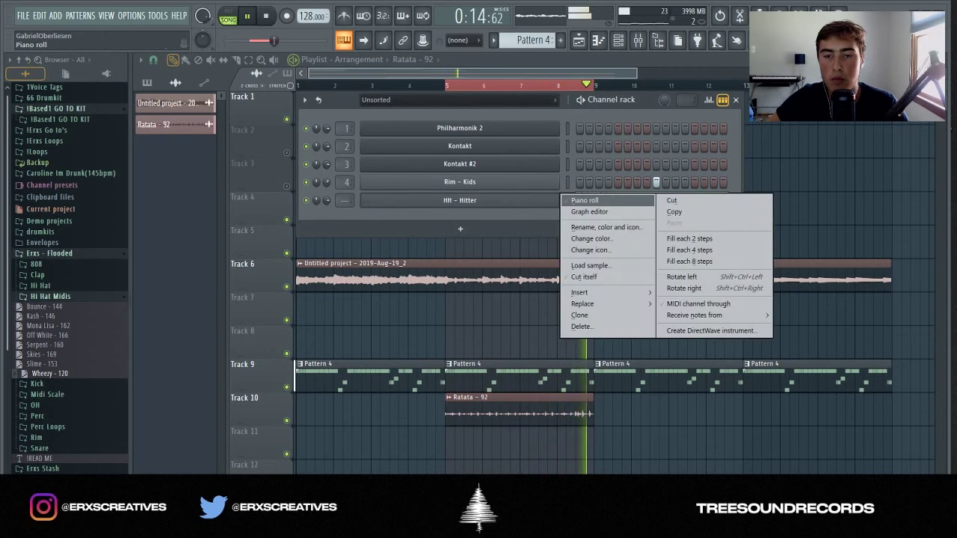
pyautogui.click(579, 199)
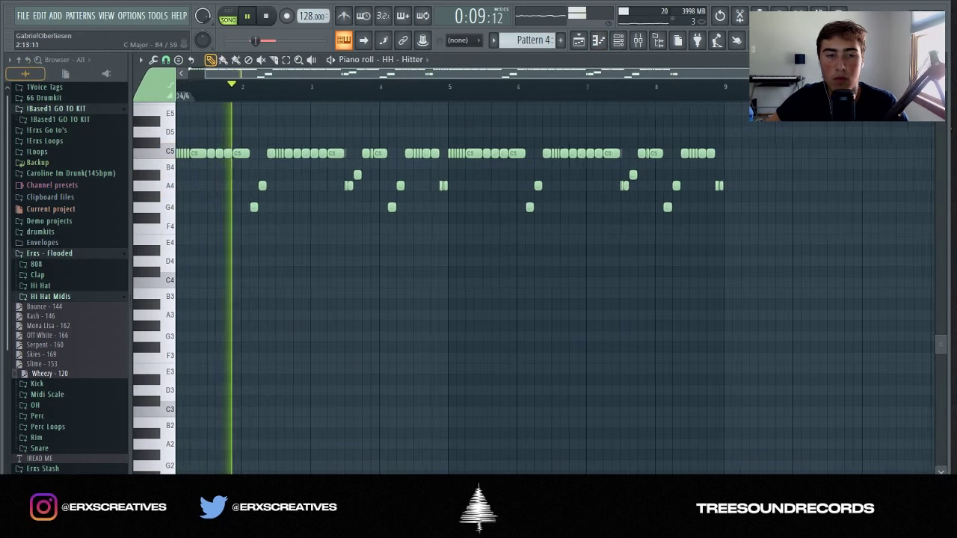
pyautogui.scroll(2, 479, 284)
pyautogui.click(50, 296)
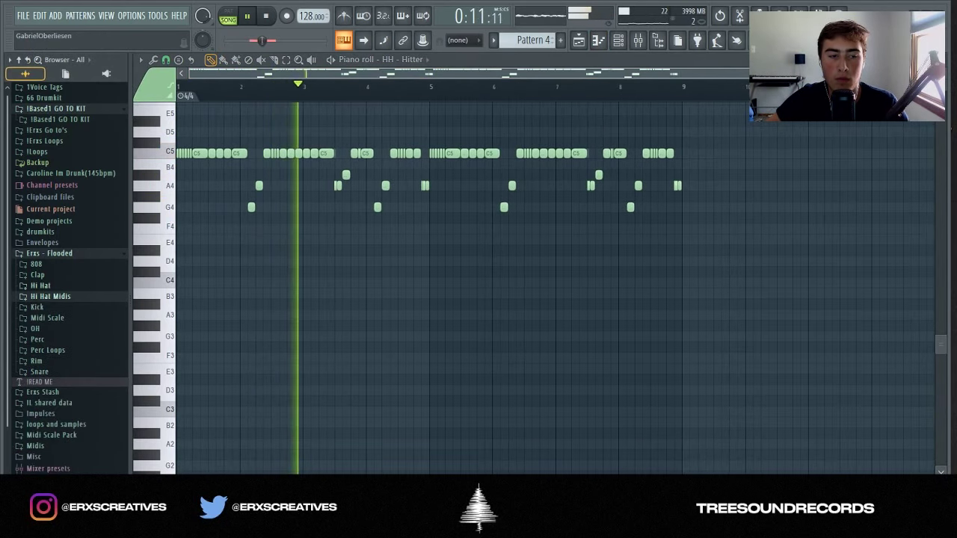
# Load 808 - Enemies from the kit's 808 folder and raise its whole note line by one octave in the piano roll
pyautogui.click(36, 264)
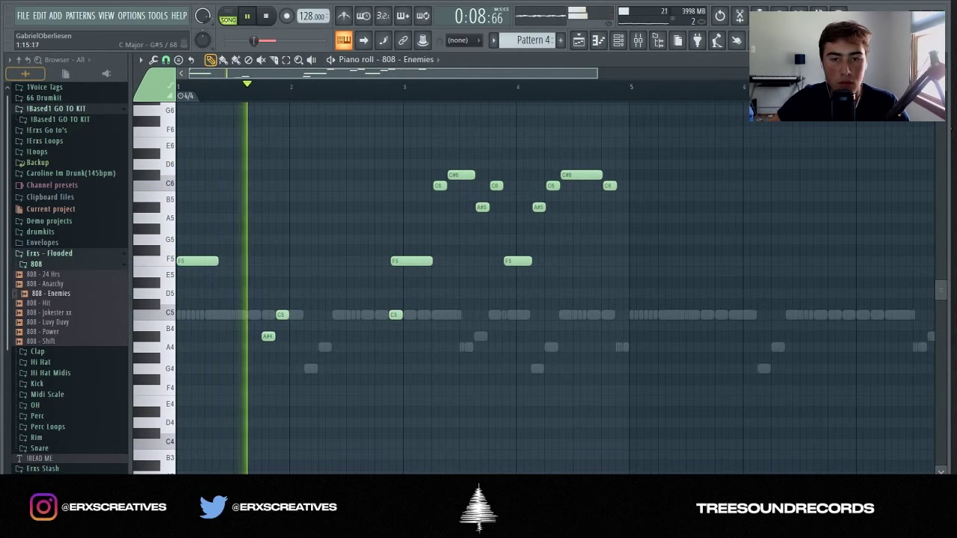
pyautogui.scroll(2, 634, 218)
pyautogui.moveTo(398, 261); pyautogui.dragTo(399, 314)
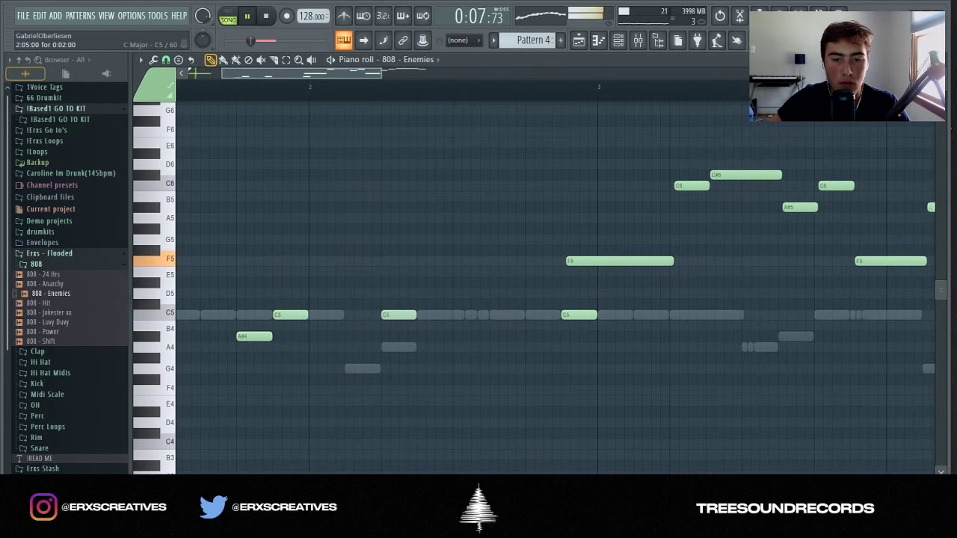
pyautogui.hotkey('ctrl', 'a')
pyautogui.hotkey('ctrl', 'Up')
pyautogui.hotkey('ctrl', 'd')
pyautogui.scroll(-2, 556, 287)
pyautogui.scroll(2, 555, 288)
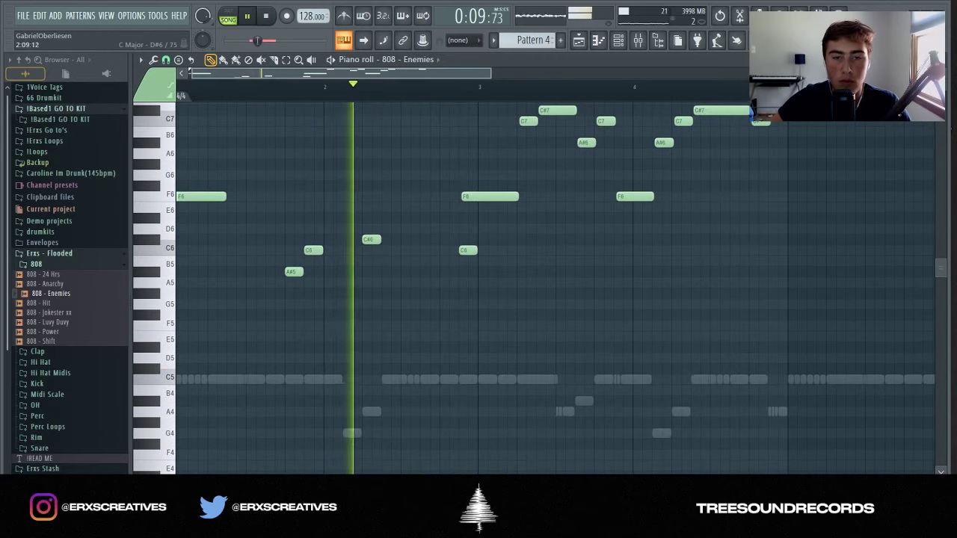
# Add a short D6 passing note near the end of bar 2 of the 808 - Enemies line
pyautogui.scroll(1, 556, 288)
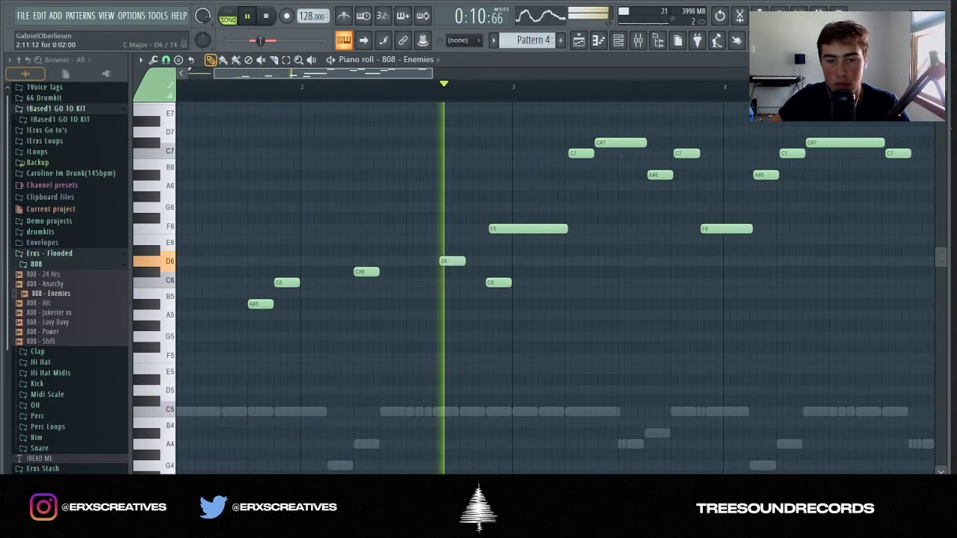
pyautogui.scroll(2, 386, 227)
pyautogui.click(280, 271)
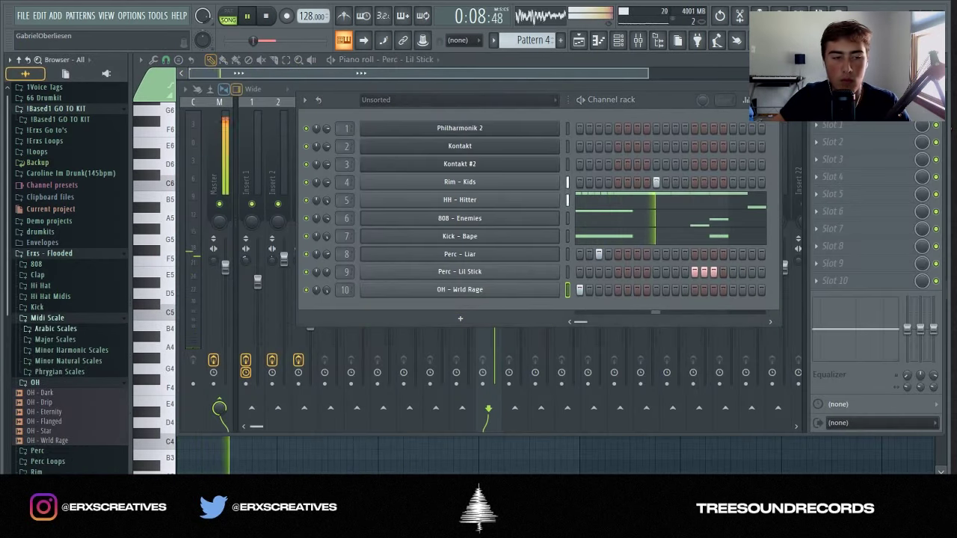
# Close the Midi Scale and OH folders and add Rim - Love it from the kit's Rim folder as a new channel
pyautogui.click(45, 317)
pyautogui.click(34, 328)
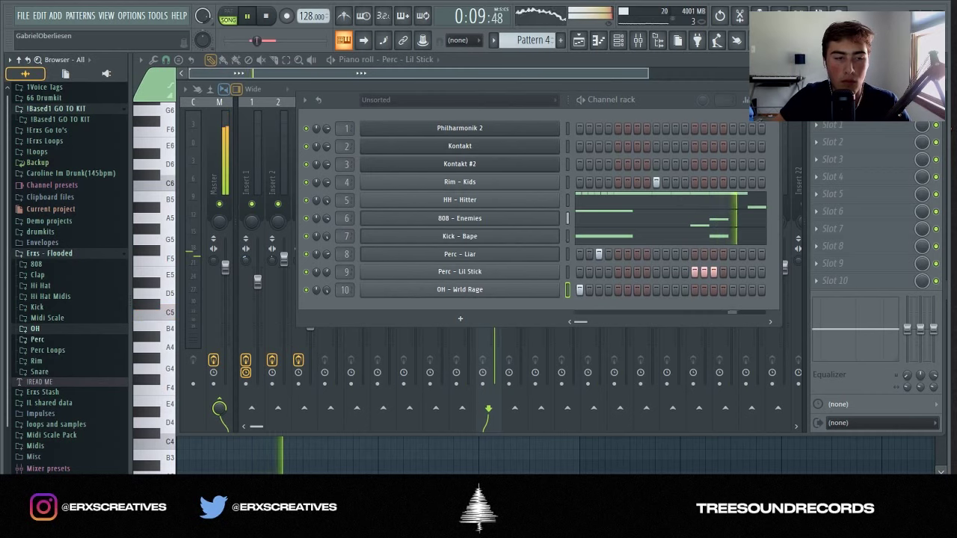
pyautogui.click(47, 349)
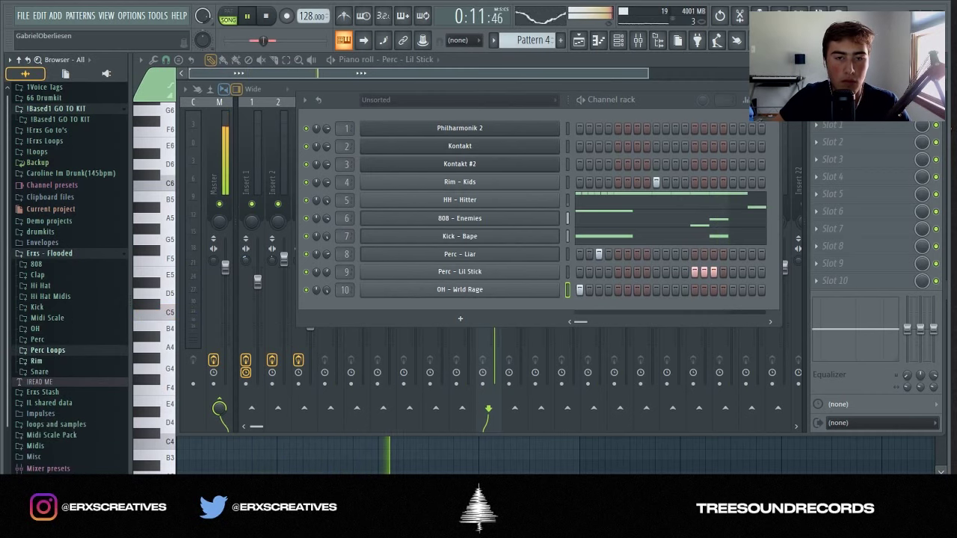
pyautogui.click(36, 360)
pyautogui.click(36, 361)
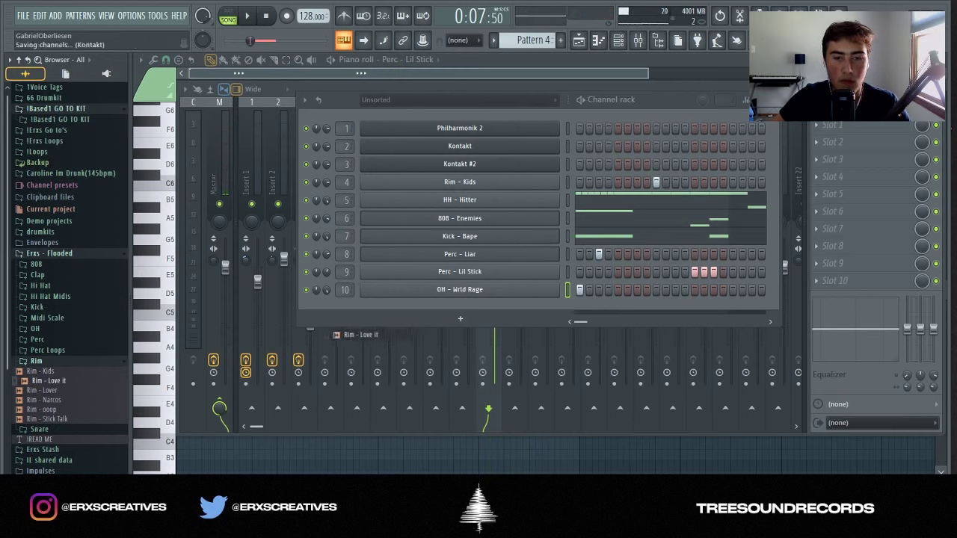
pyautogui.moveTo(334, 335); pyautogui.dragTo(374, 314)
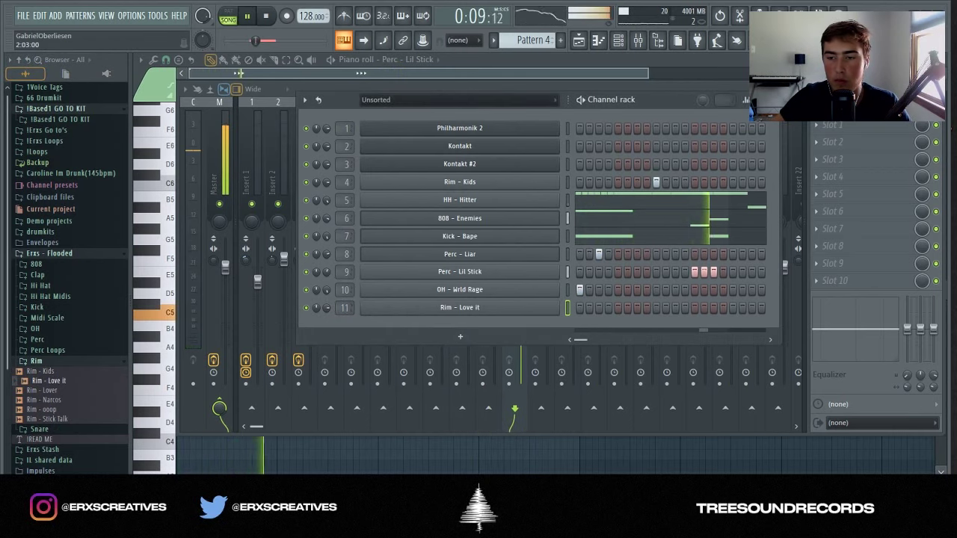
# Place a Rim - Love it hit on the third step of bar 2 and widen the channel rack to show more steps
pyautogui.click(752, 307)
pyautogui.moveTo(777, 216); pyautogui.dragTo(947, 217)
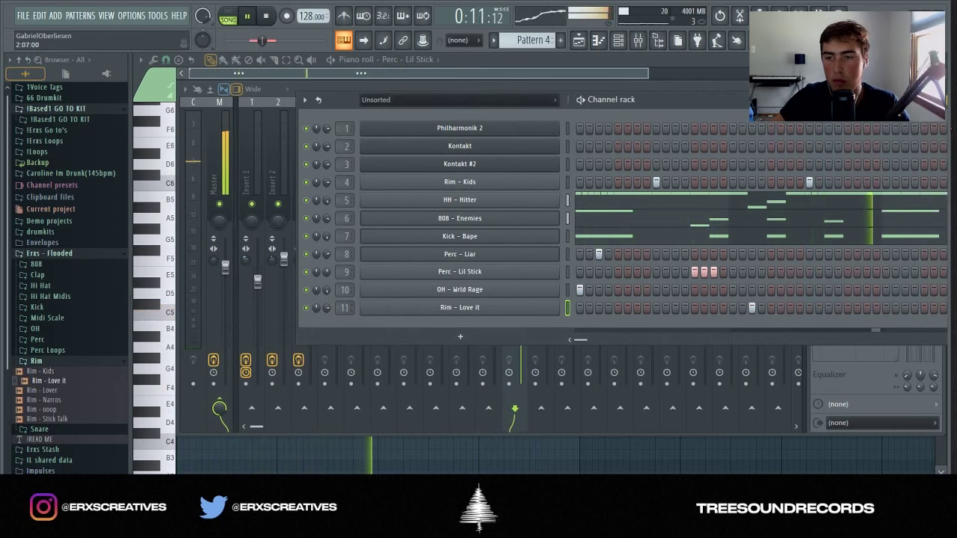
pyautogui.moveTo(950, 127); pyautogui.dragTo(945, 118)
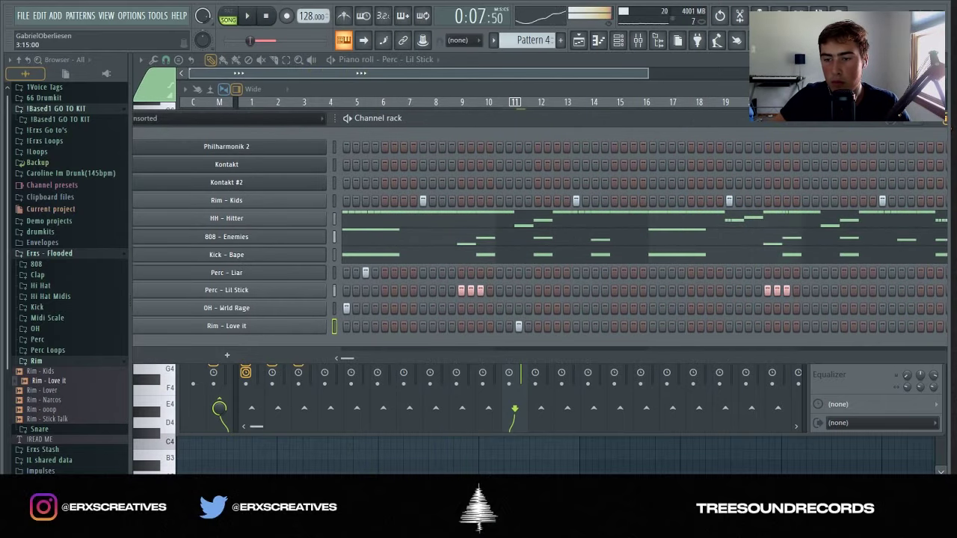
# Try extra Rim - Love it hits around bar 4 in the piano roll
pyautogui.press('F7')
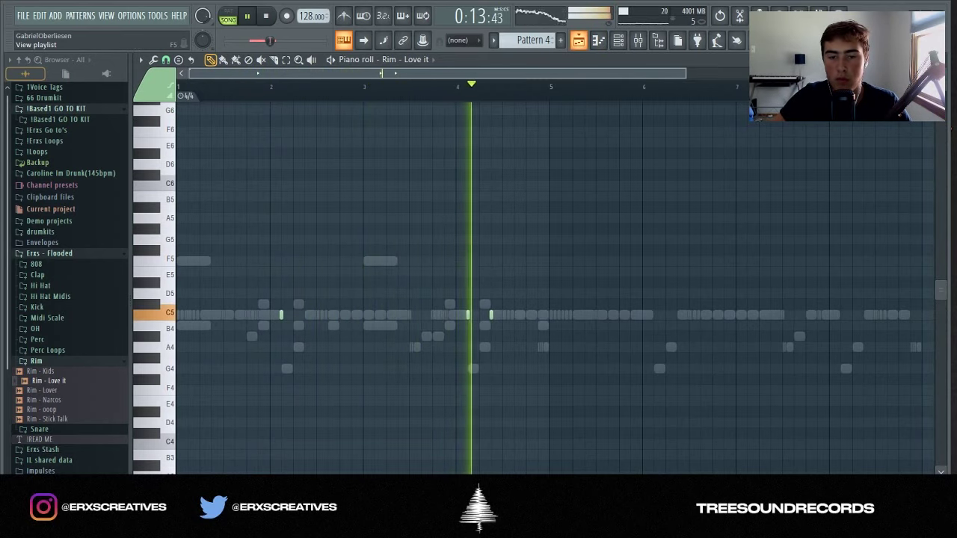
pyautogui.scroll(2, 491, 314)
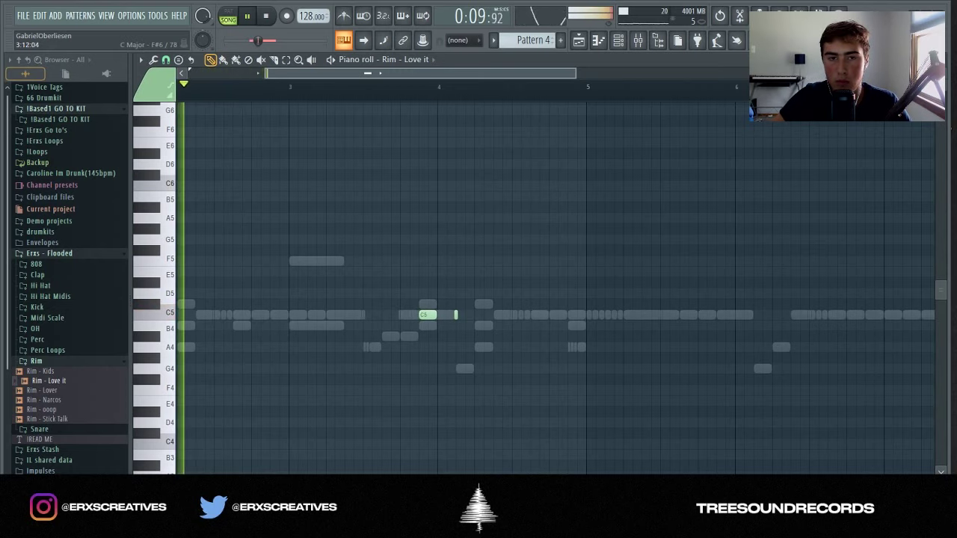
pyautogui.scroll(-2, 485, 314)
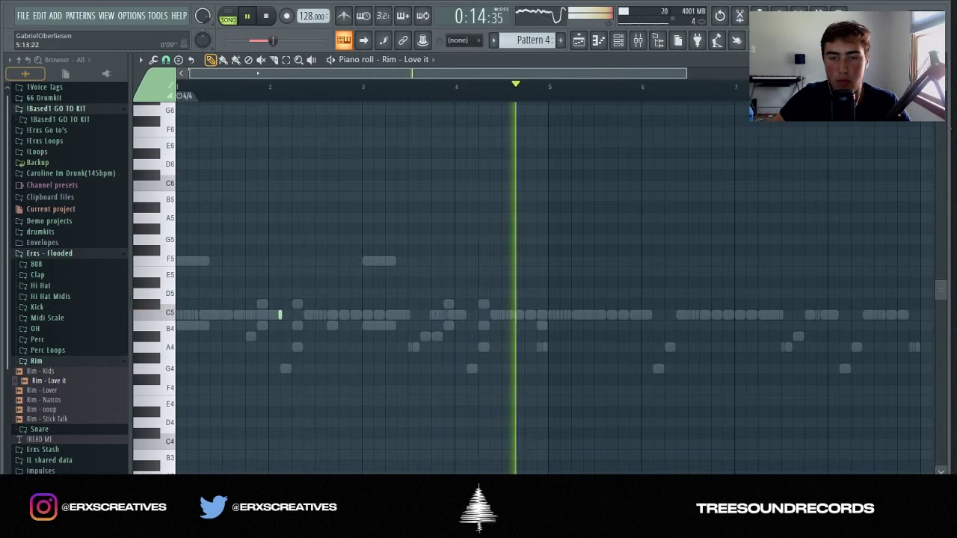
# Bring back the channel rack, close the Rim folder and open the kit's Clap folder
pyautogui.press('F6')
pyautogui.moveTo(487, 109); pyautogui.dragTo(522, 102)
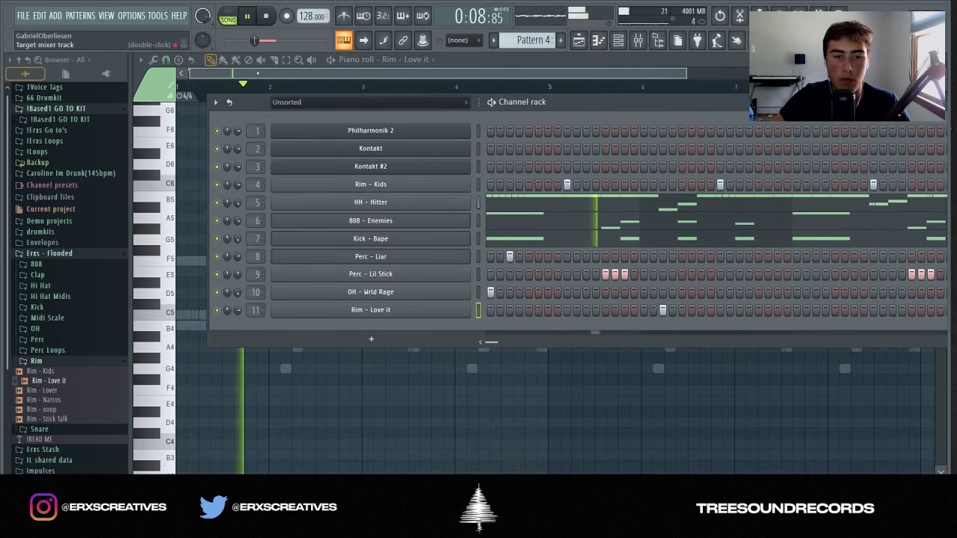
pyautogui.click(36, 360)
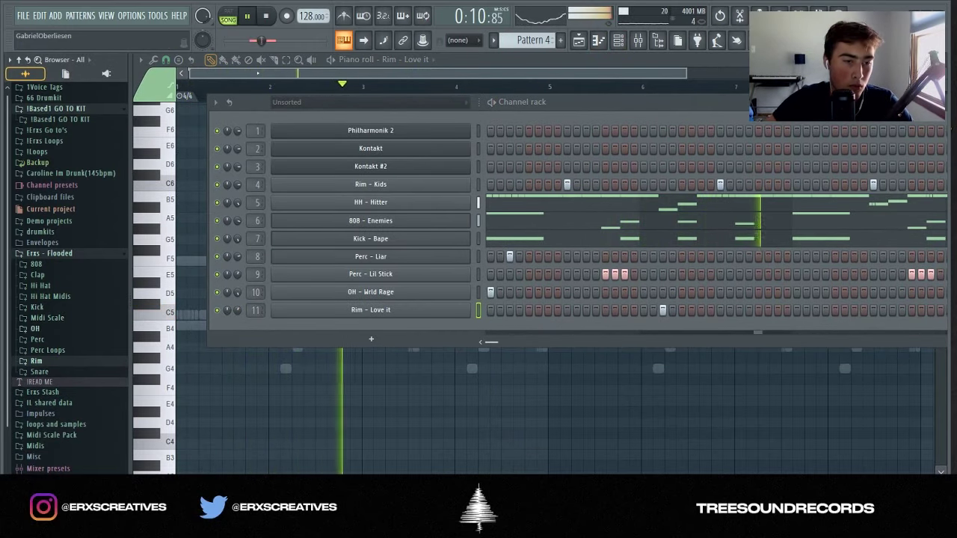
pyautogui.click(36, 274)
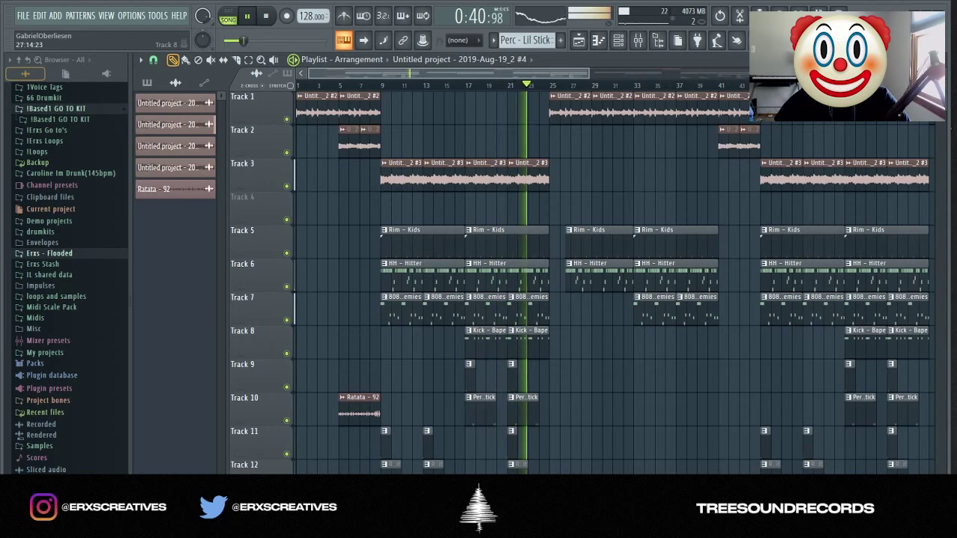
pyautogui.scroll(-1, 613, 344)
pyautogui.scroll(1, 613, 344)
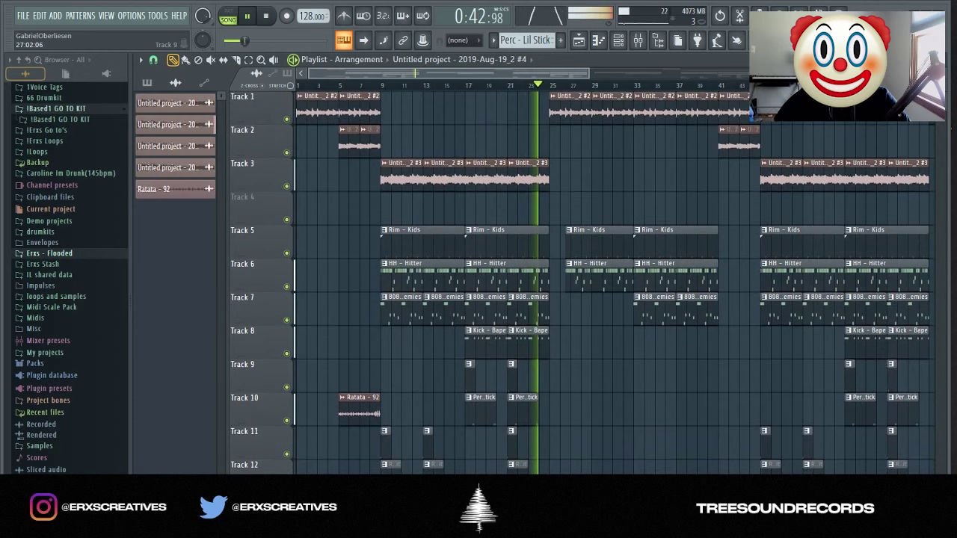